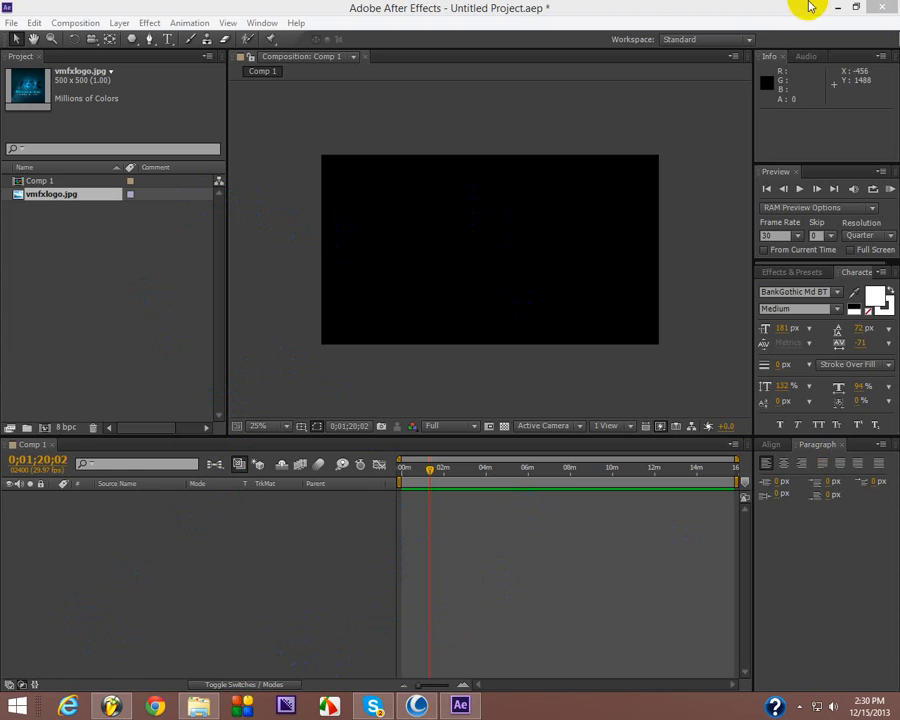
Step: Add the vmfxlogo.jpg image from the project as a layer in Comp 1
left_click(394, 234)
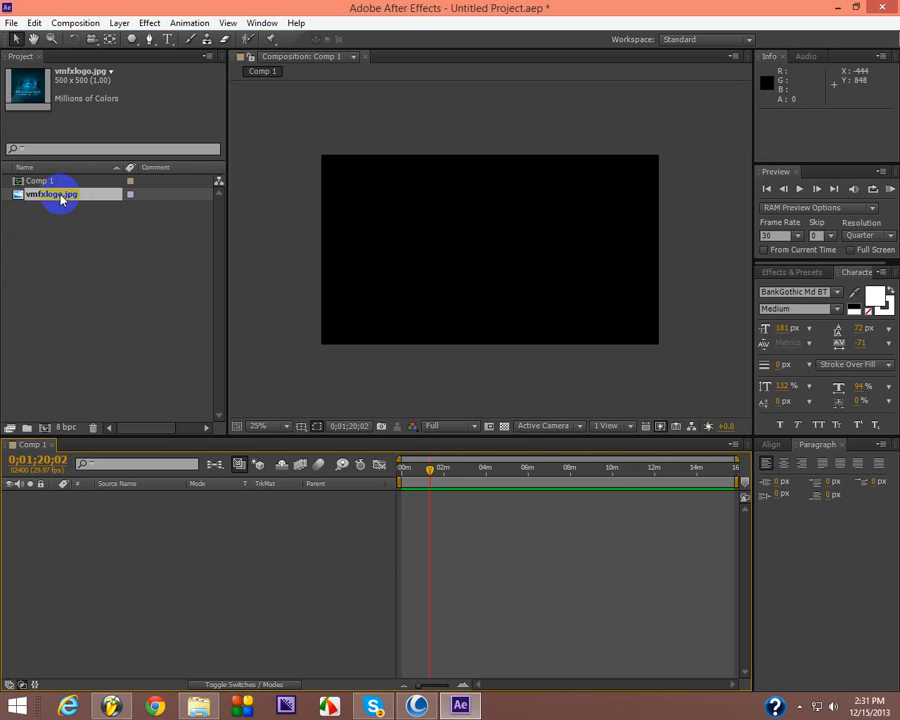
left_click_drag(60, 200, 72, 546)
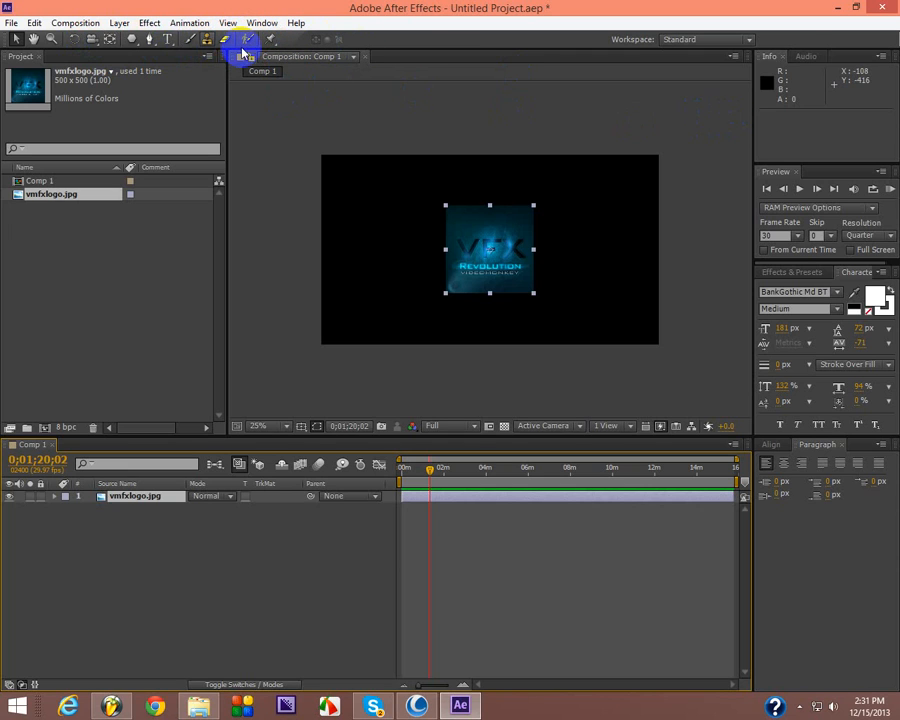
left_click_drag(864, 343, 866, 363)
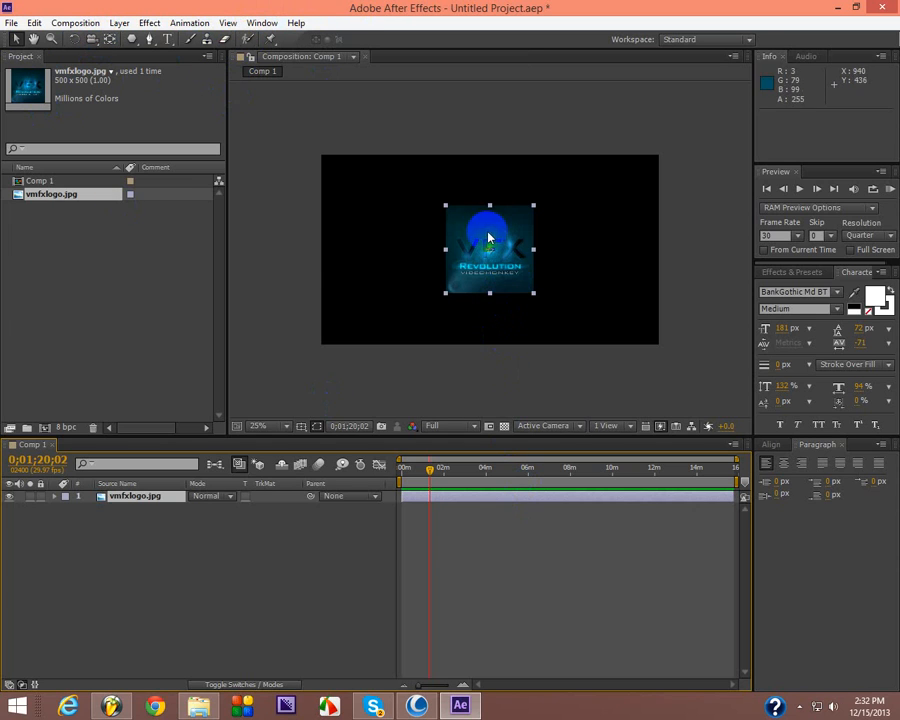
Step: Move the vmfxlogo.jpg layer freely within the frame to about position 892, 608
left_click(16, 41)
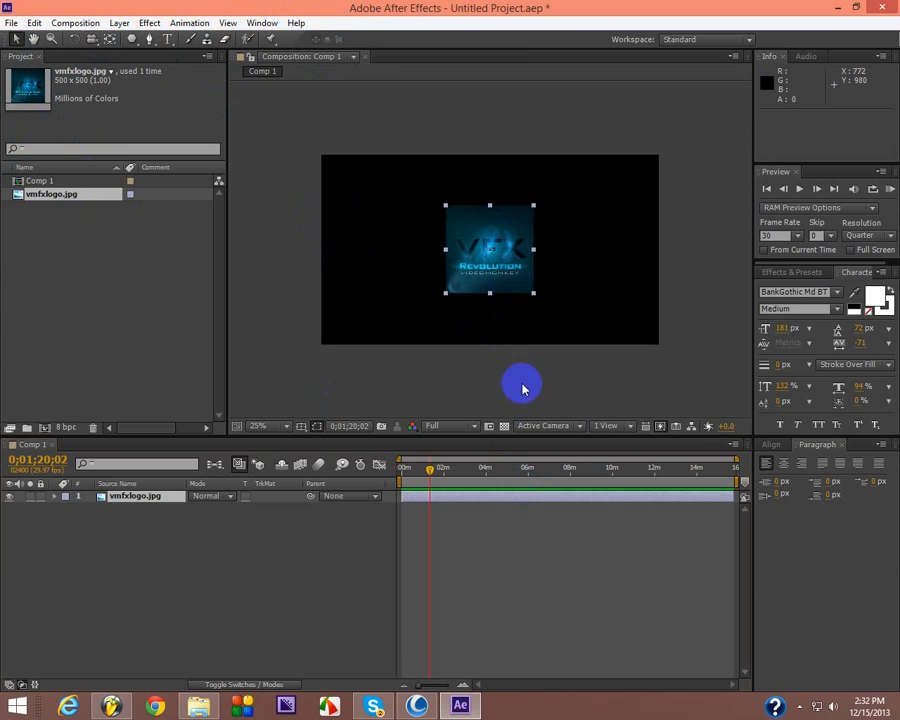
left_click_drag(496, 257, 485, 280)
left_click(448, 247)
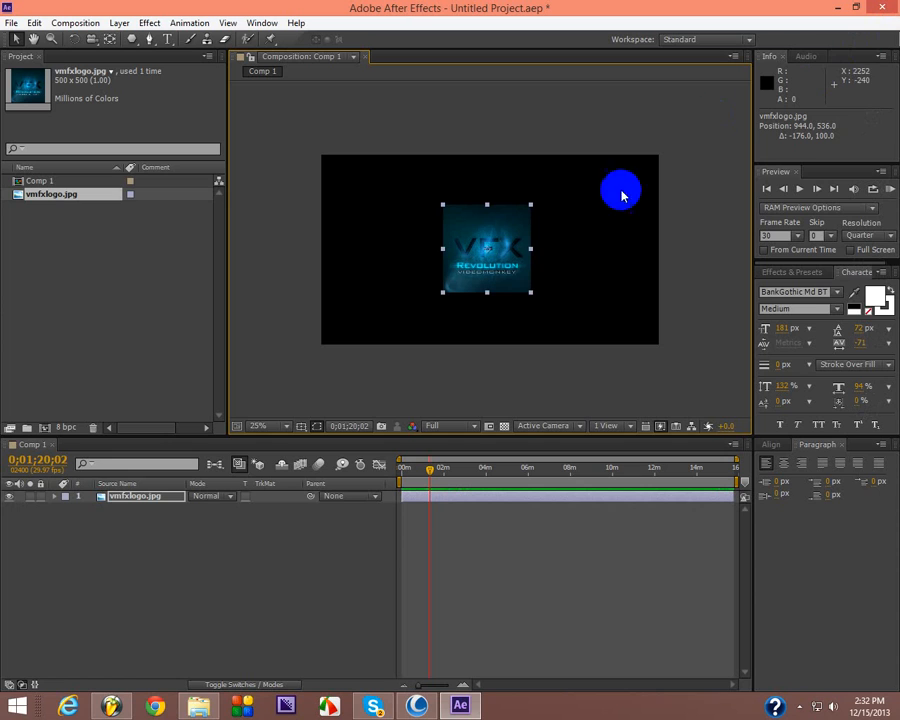
left_click_drag(526, 255, 507, 272)
Step: Pan the composition view, magnify the logo with the Zoom tool, and fit the whole frame back in view
left_click(33, 38)
left_click_drag(289, 346, 271, 325)
left_click(36, 37)
left_click(49, 41)
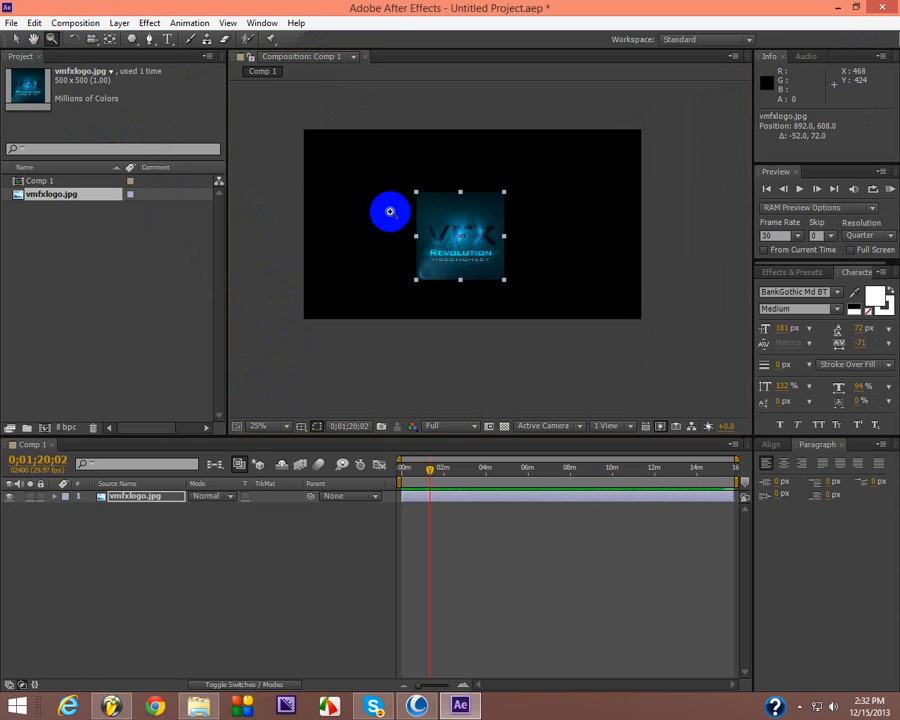
double_click(448, 211)
left_click_drag(361, 155, 380, 186)
left_click(266, 430)
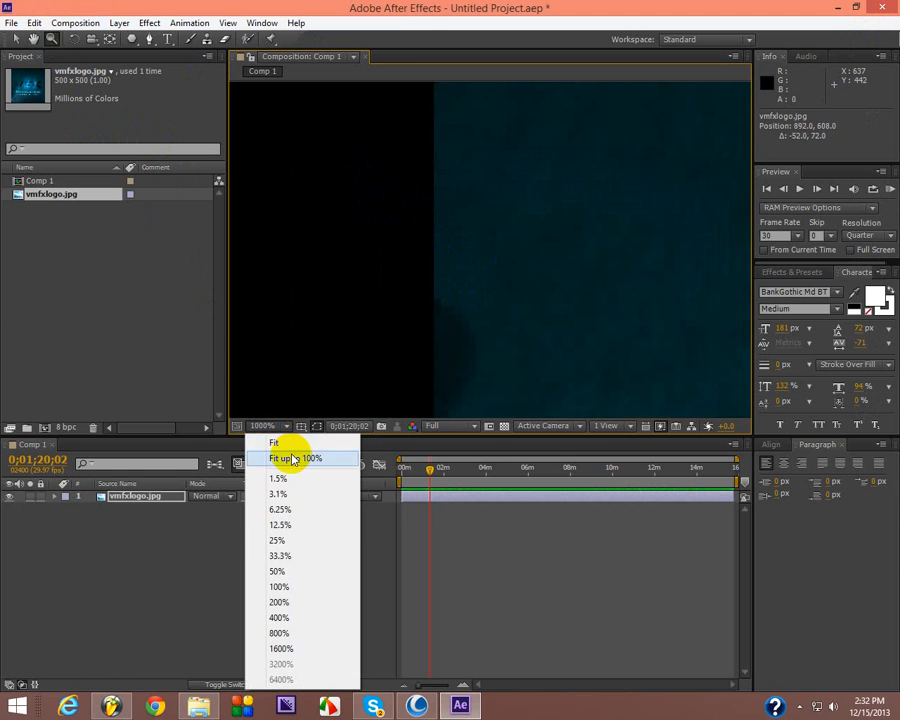
left_click(298, 456)
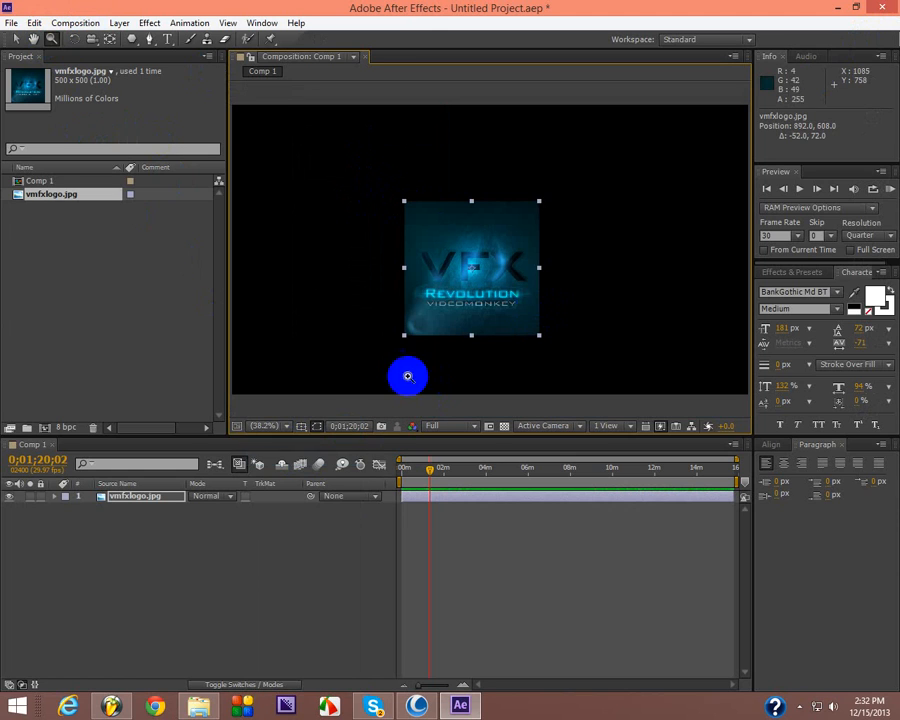
left_click(268, 426)
left_click(290, 441)
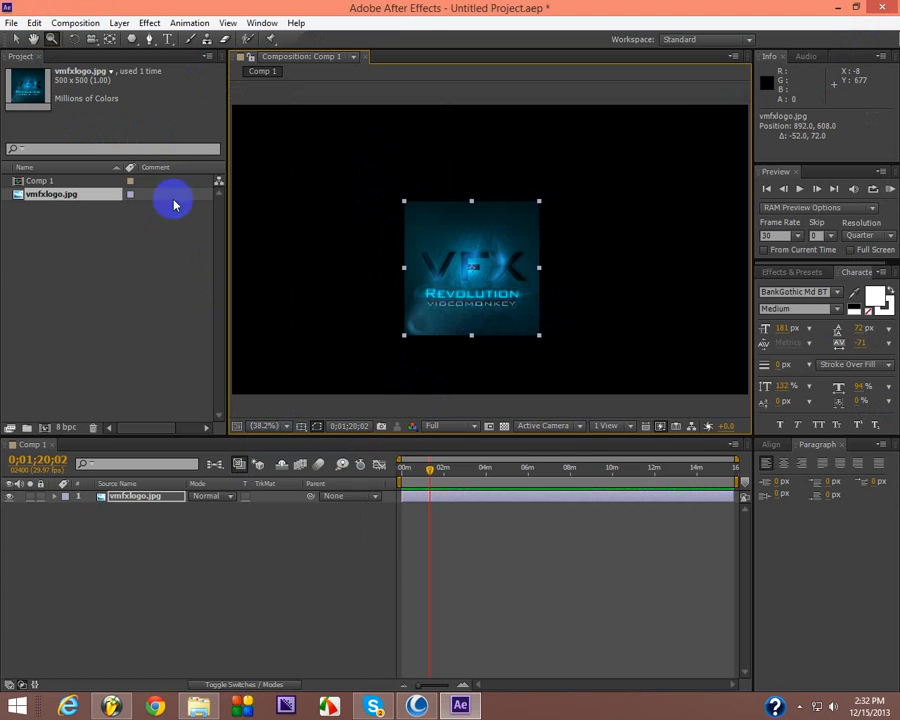
Step: Rotate the vmfxlogo.jpg layer by about 53° with the Rotation tool and undo the rotation
left_click(75, 40)
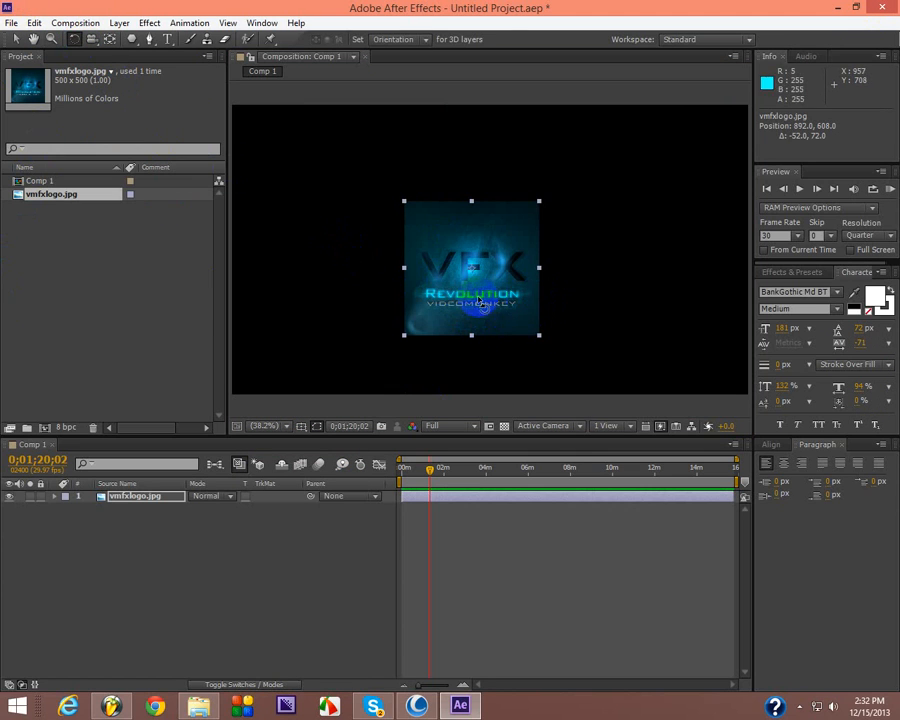
left_click_drag(440, 265, 410, 140)
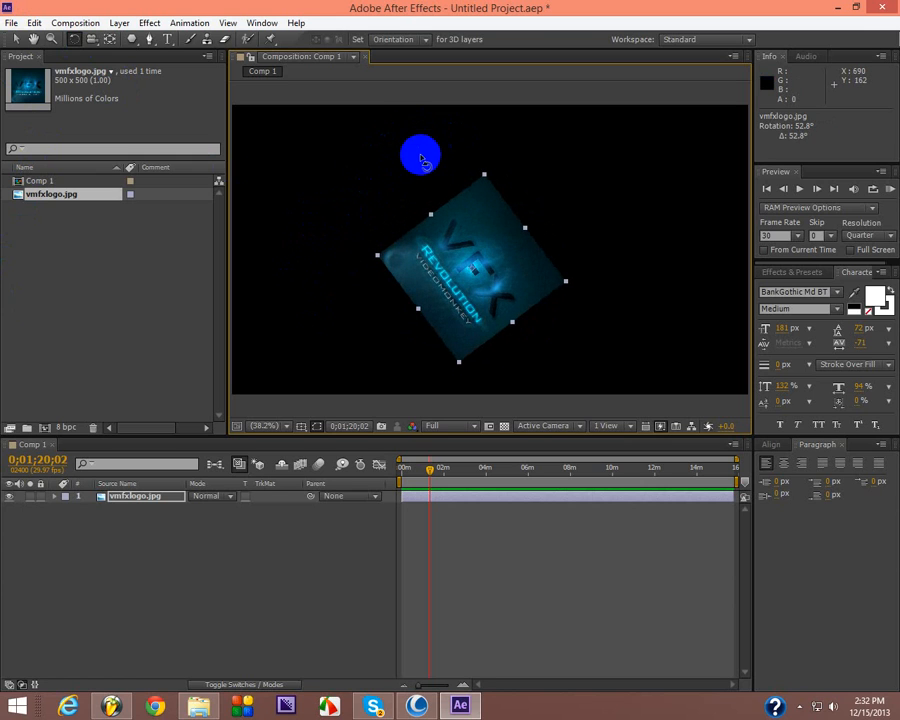
key("ctrl+z")
left_click(93, 38)
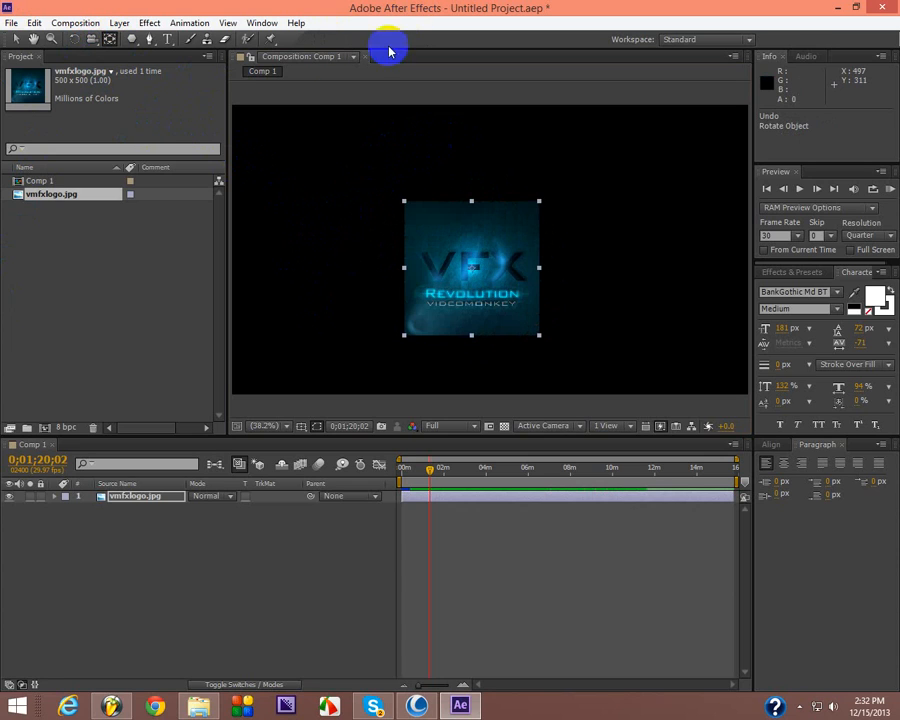
left_click(133, 44)
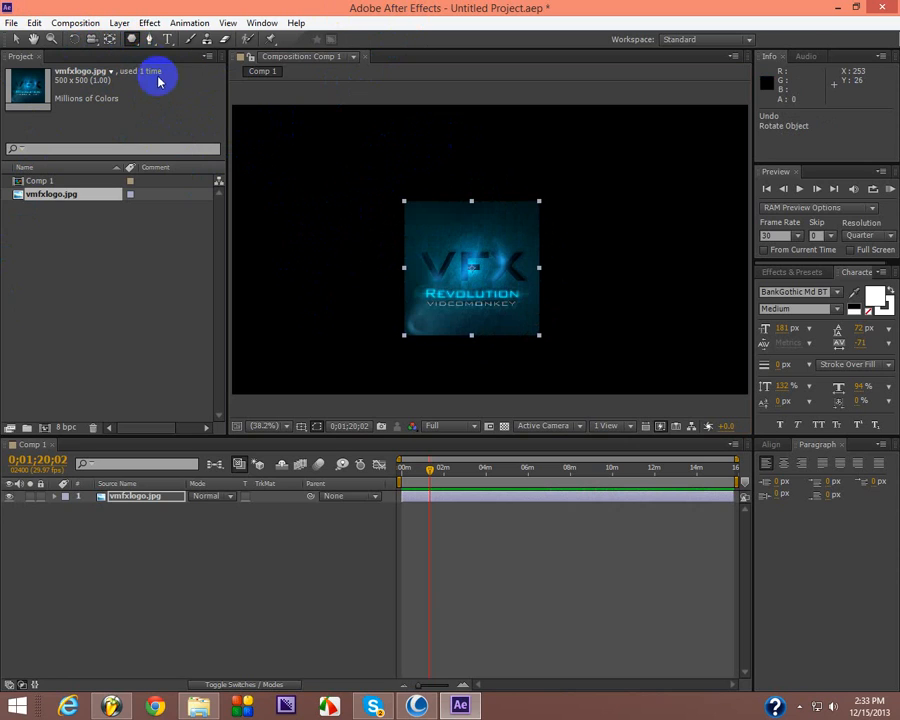
left_click(131, 41)
left_click(186, 38)
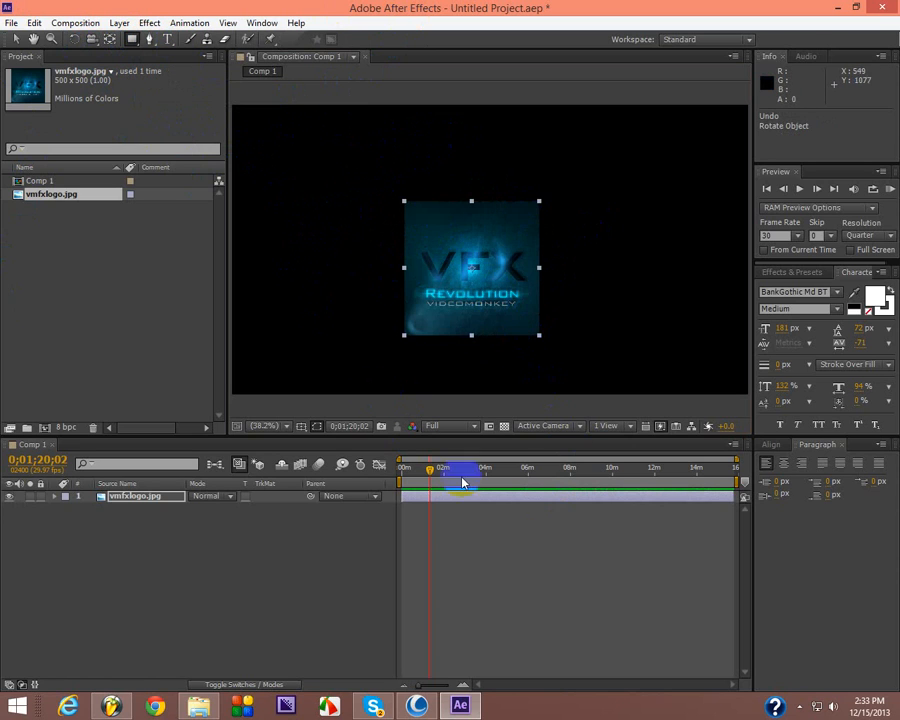
Step: Draw a closed, irregular six-point mask around the central part of the logo with the Pen tool, and deselect the layer
left_click(155, 41)
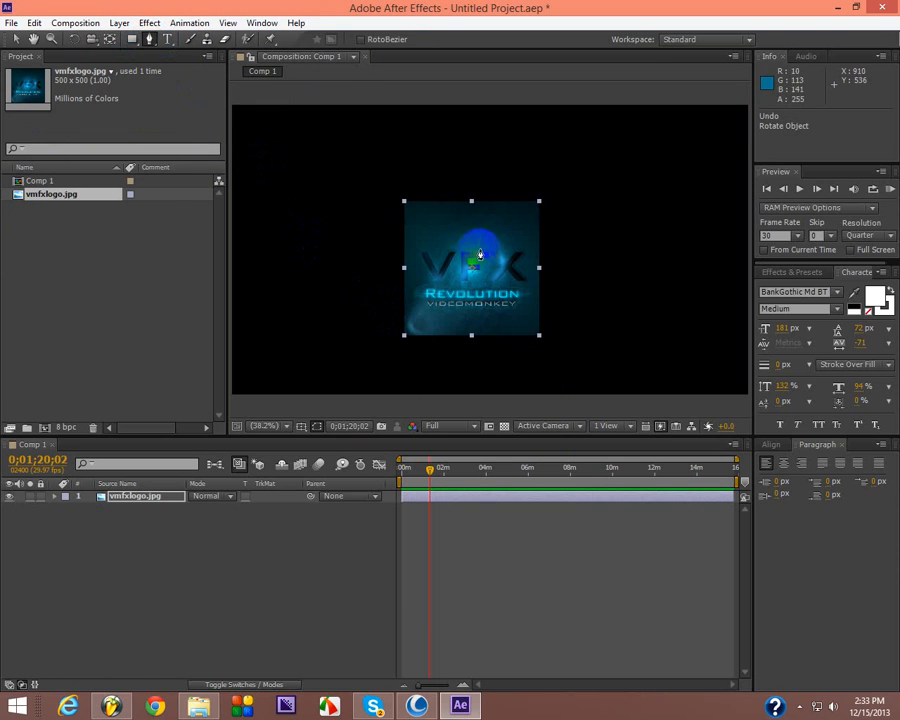
left_click(508, 232)
left_click(441, 213)
left_click(419, 313)
left_click(446, 321)
left_click(493, 300)
left_click(514, 260)
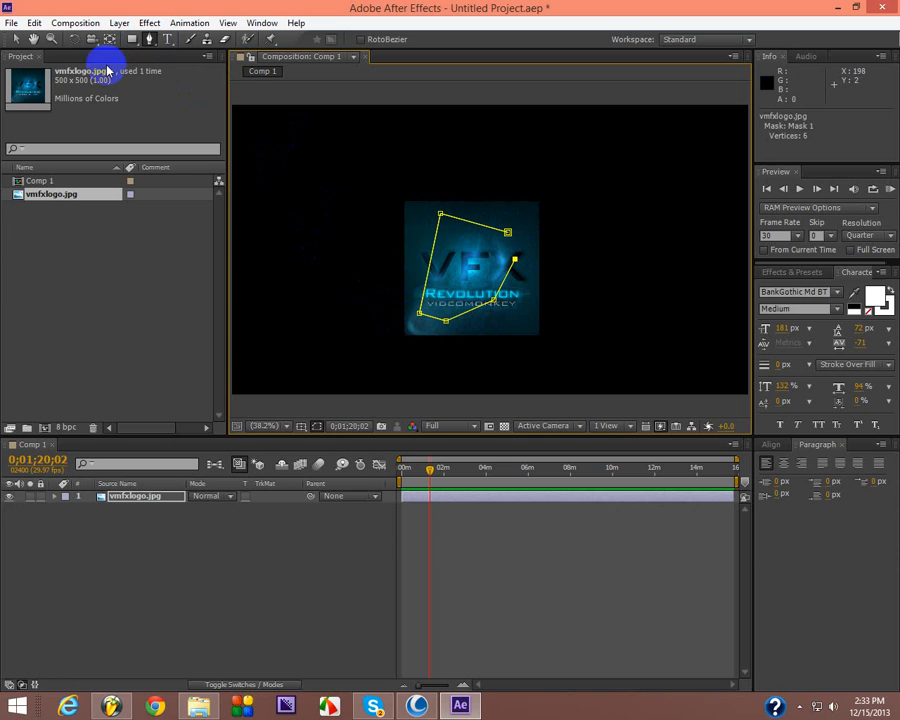
left_click(509, 238)
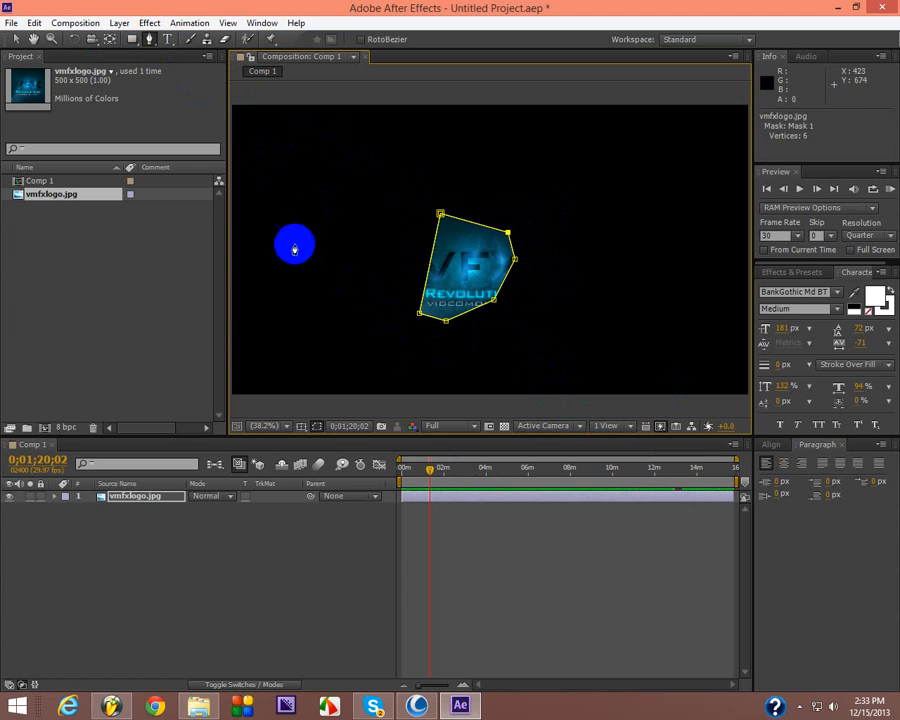
left_click(16, 39)
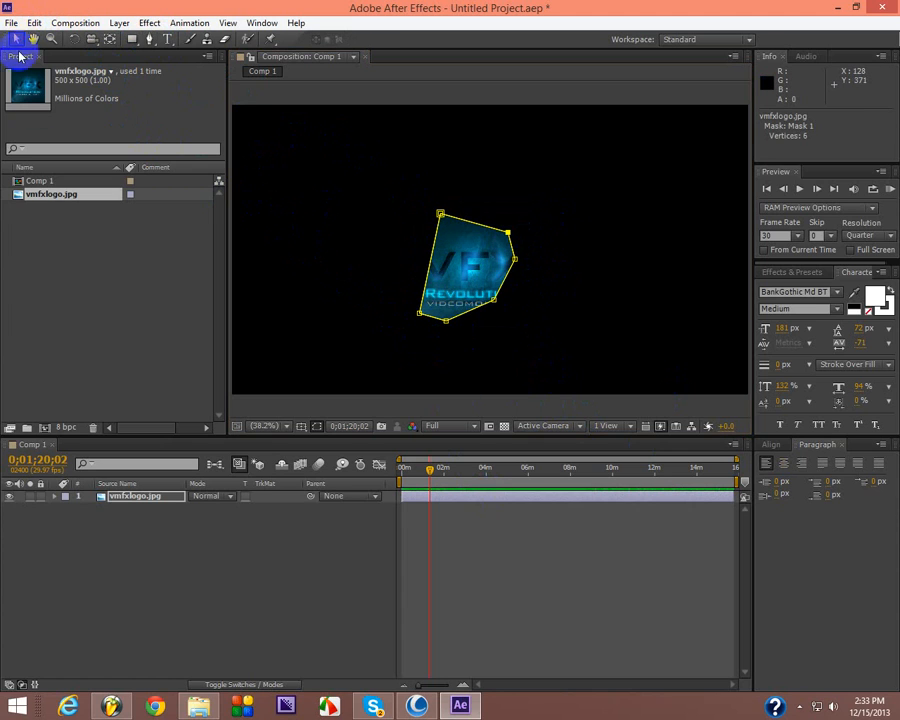
left_click(270, 605)
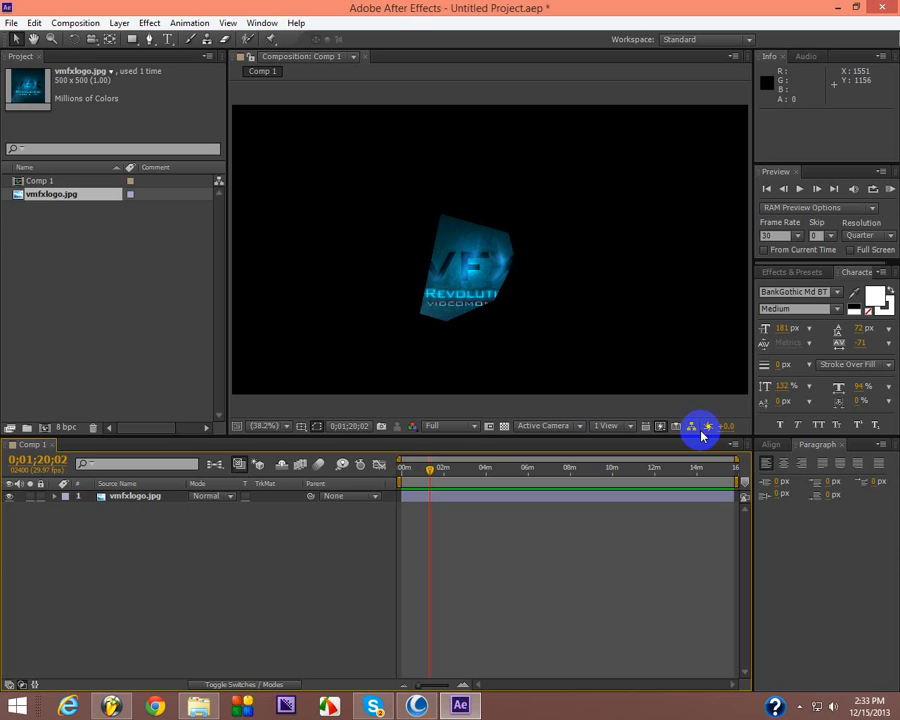
left_click(140, 497)
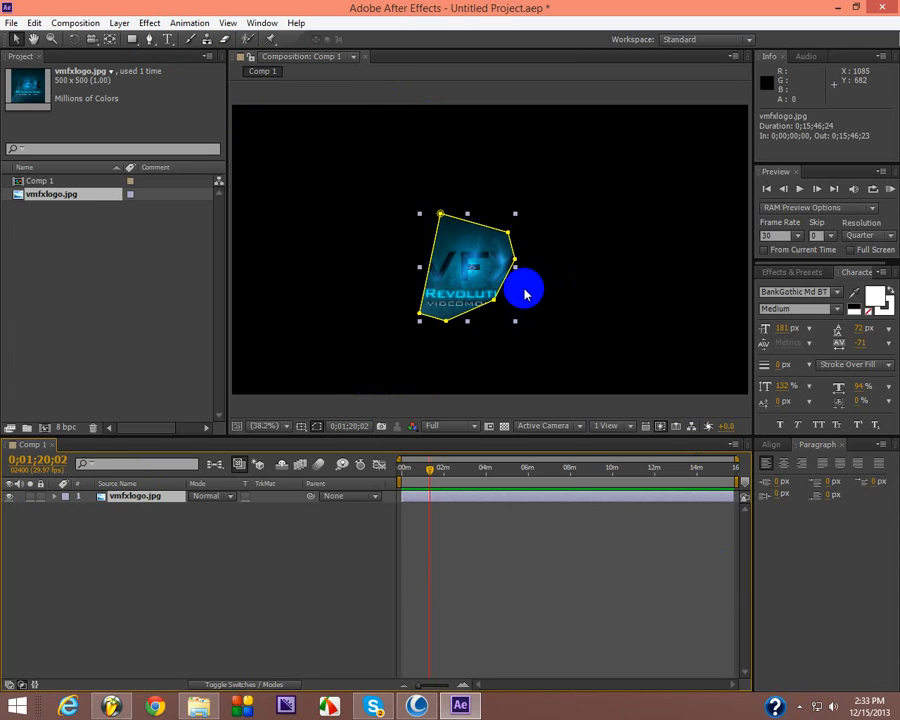
left_click(288, 544)
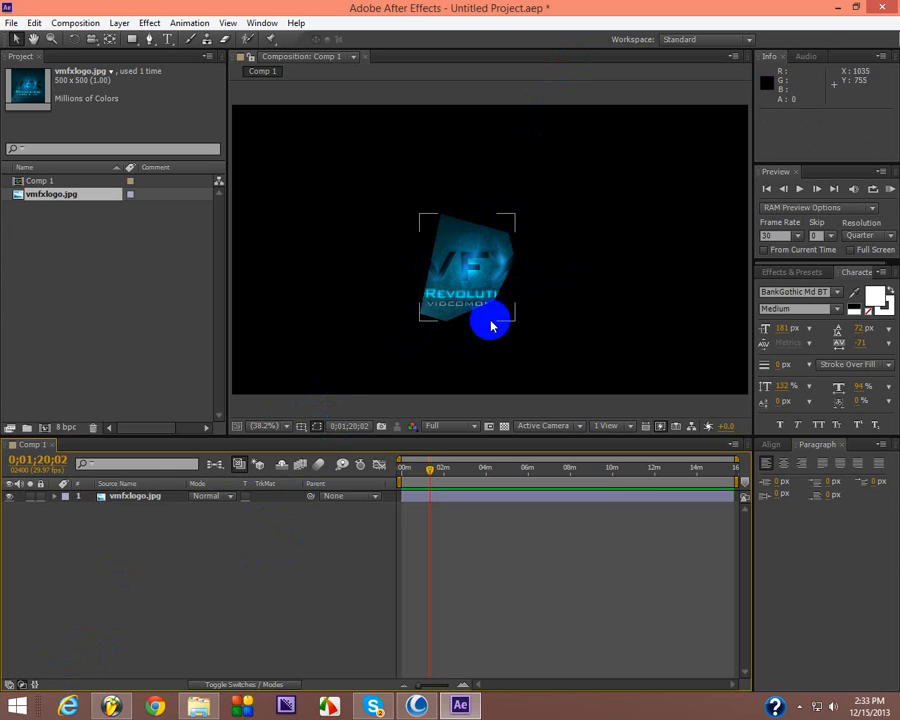
Step: Draw a small white star over the logo as a separate shape layer with the Star tool, and delete that layer
left_click(132, 40)
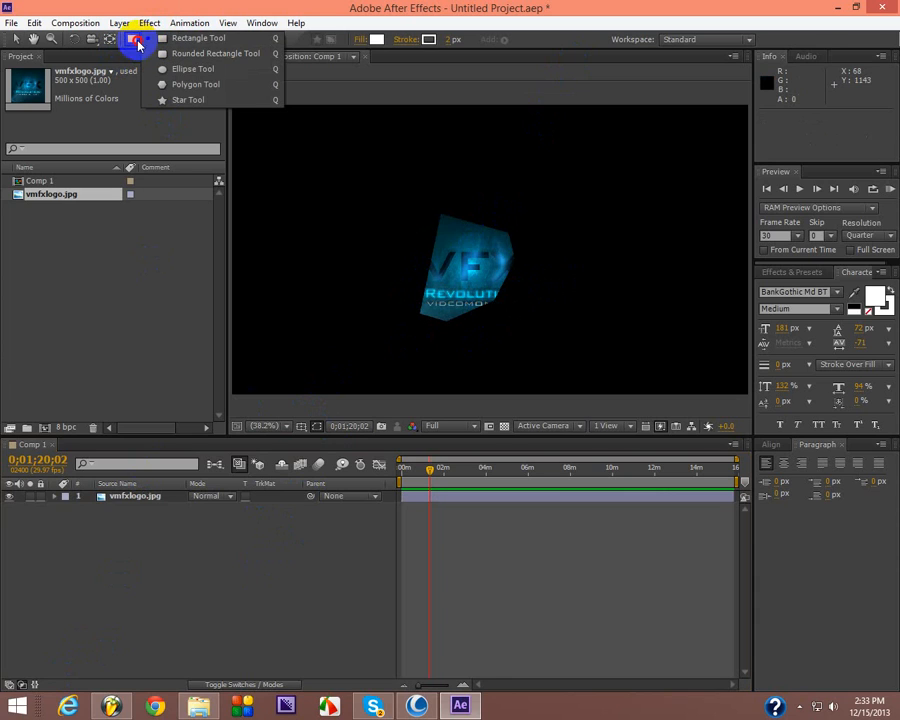
left_click(168, 99)
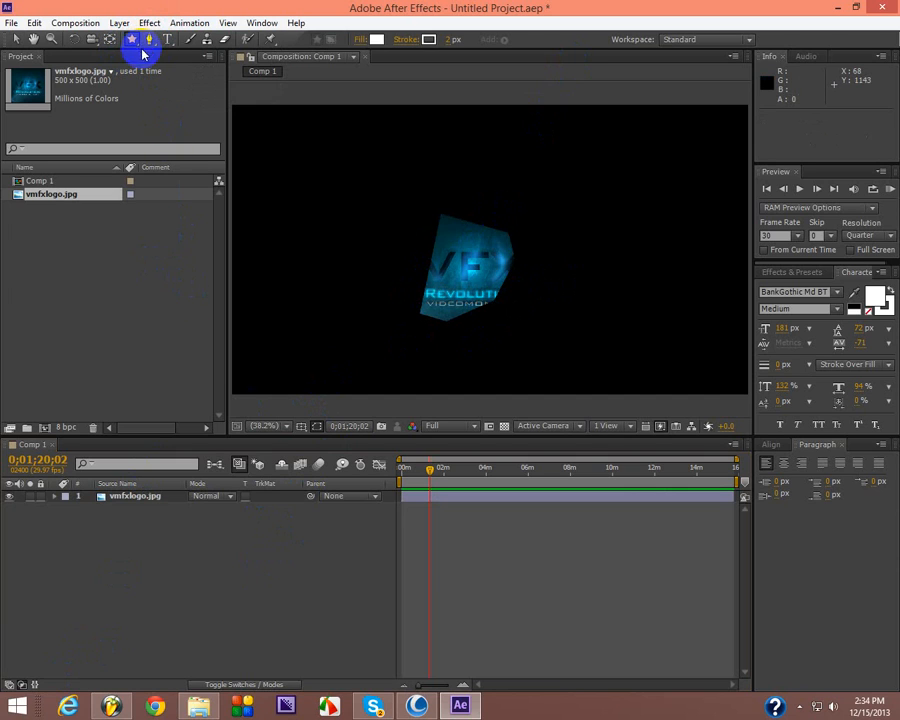
left_click_drag(466, 262, 471, 290)
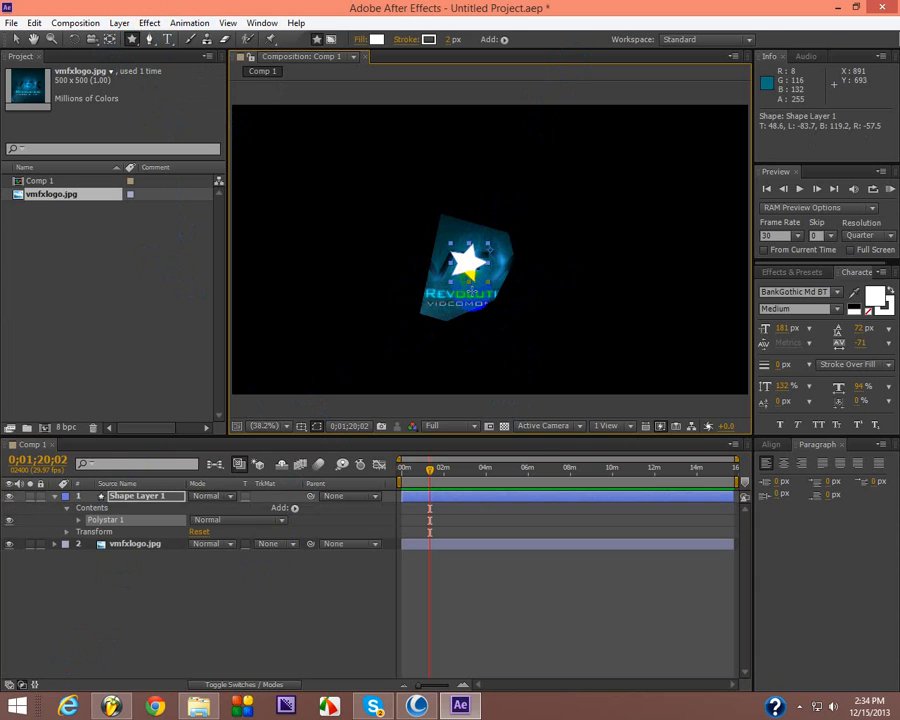
left_click(178, 498)
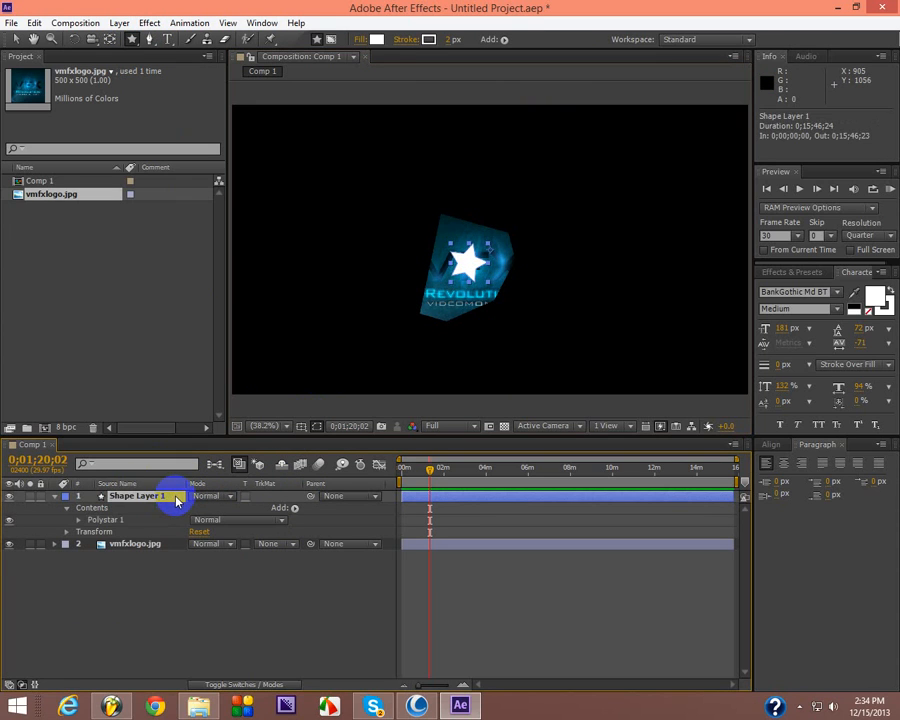
key("Delete")
Step: Draw a star-shaped second mask on the vmfxlogo.jpg layer and delete that mask
left_click(163, 497)
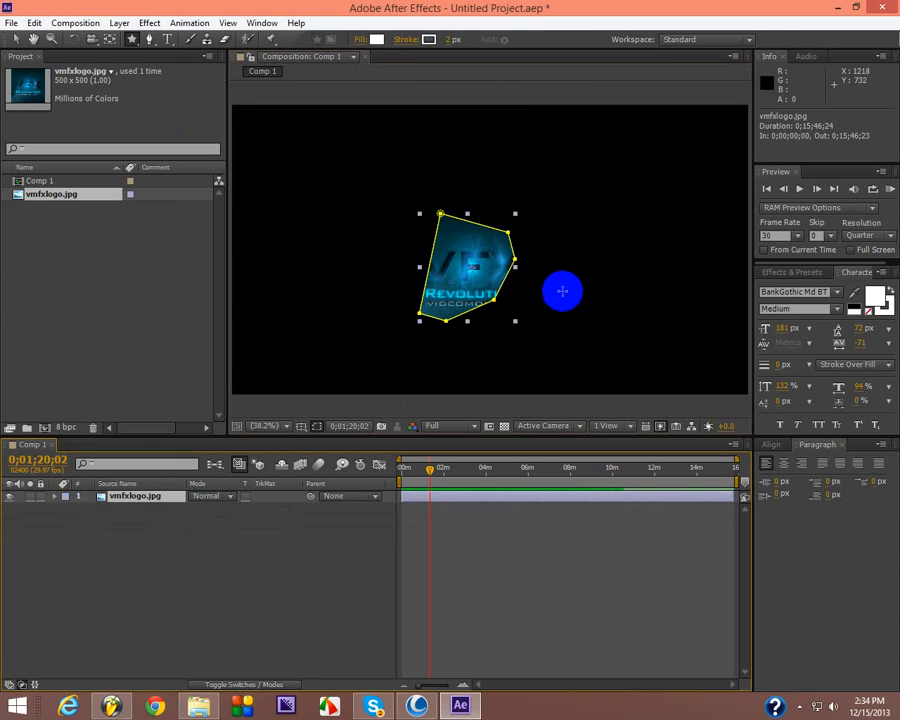
left_click_drag(469, 287, 502, 330)
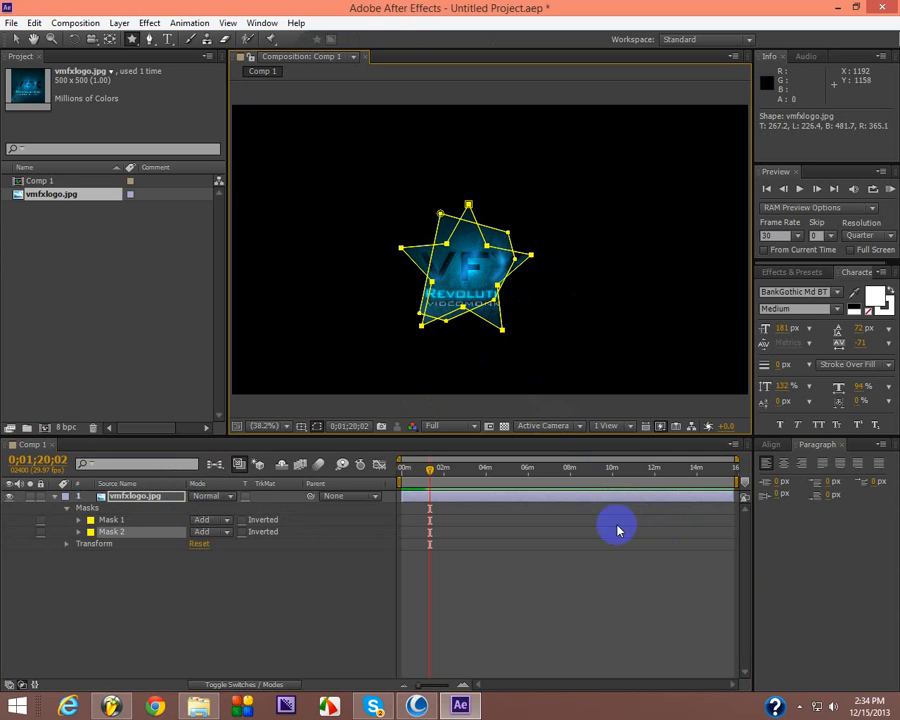
key("Delete")
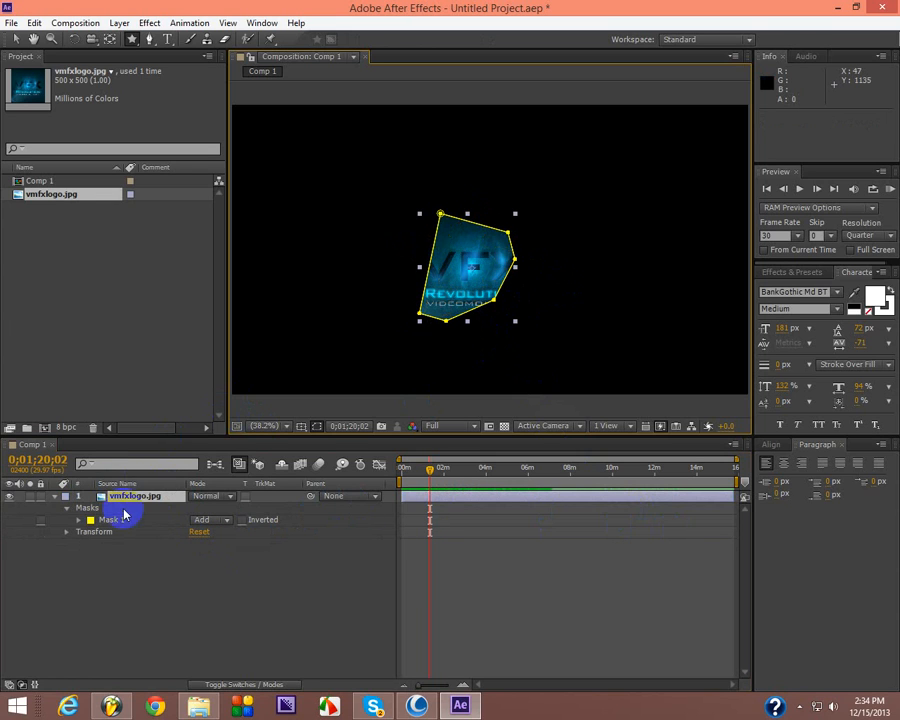
Step: With no layer selected, draw a large white star beside the logo as a shape layer, and delete that layer
left_click(217, 526)
left_click_drag(352, 226, 388, 293)
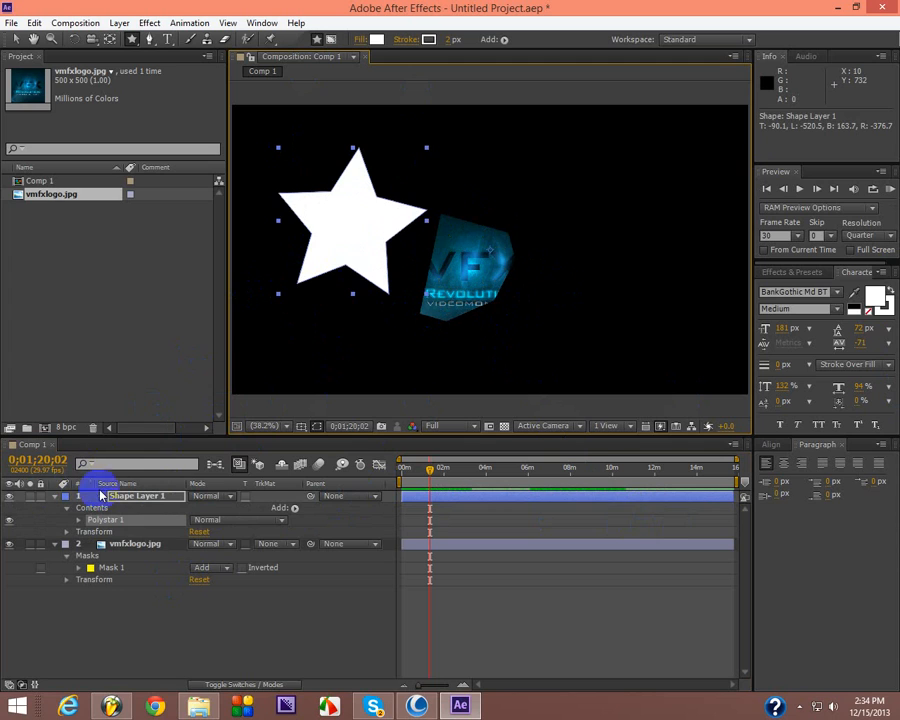
left_click(176, 500)
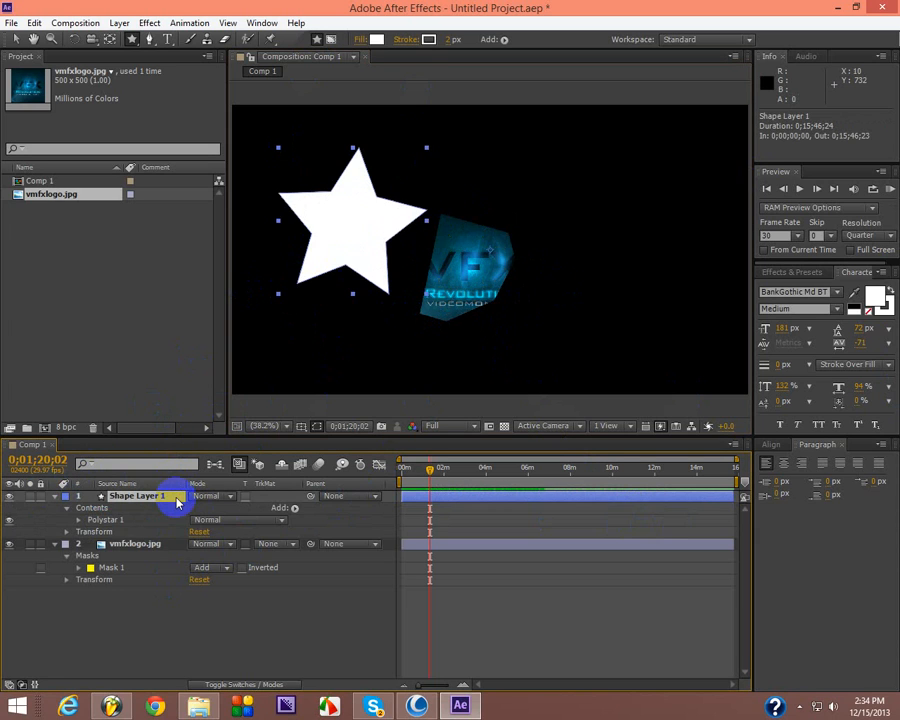
key("Delete")
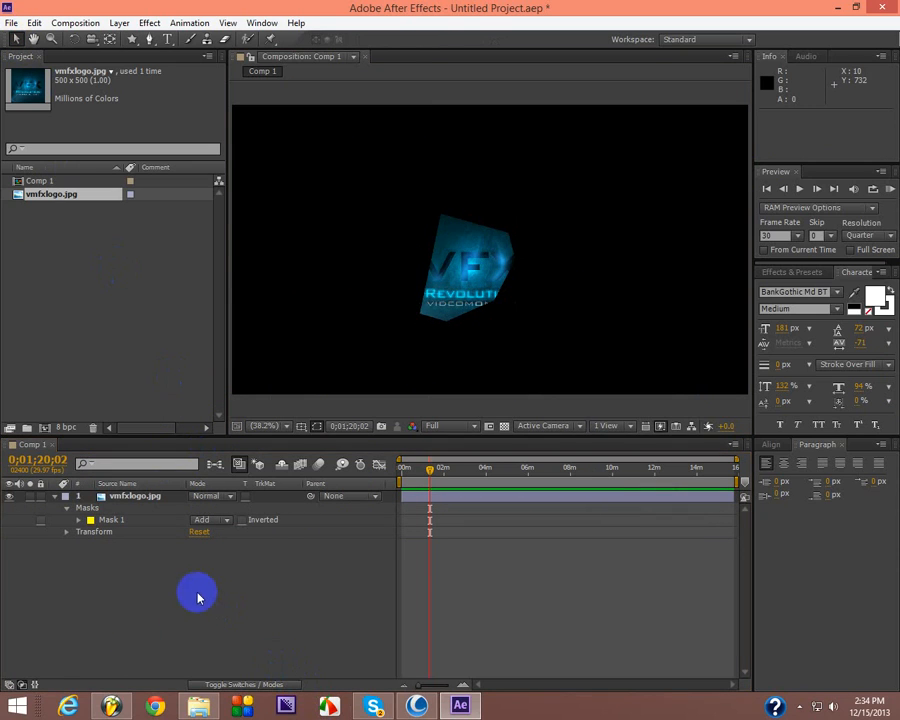
Step: Expand the vmfxlogo.jpg layer's properties and its Masks group in the timeline, and select the group
left_click(56, 498)
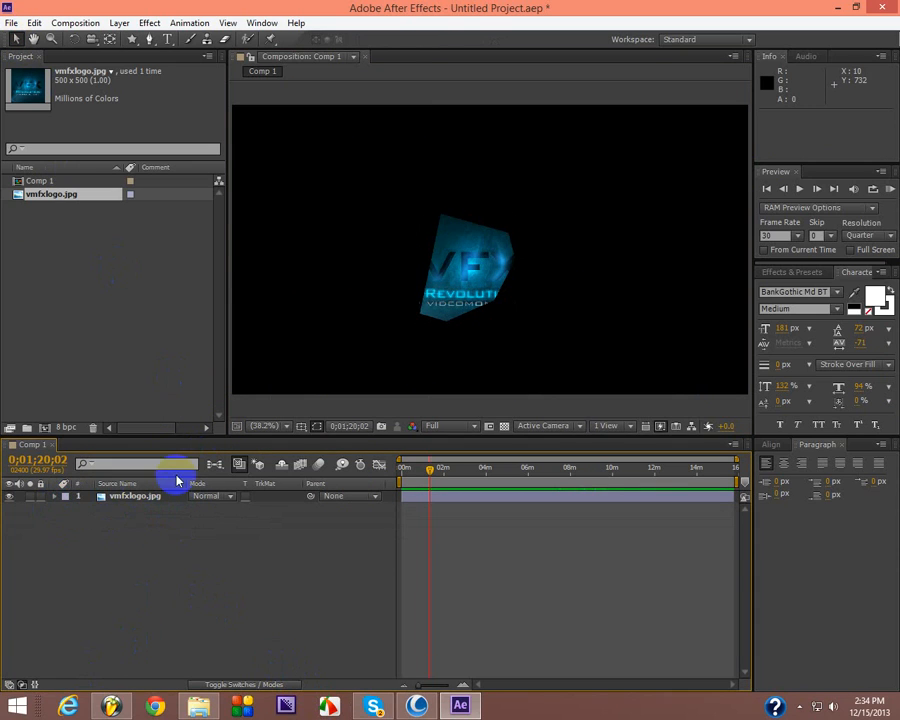
left_click(56, 498)
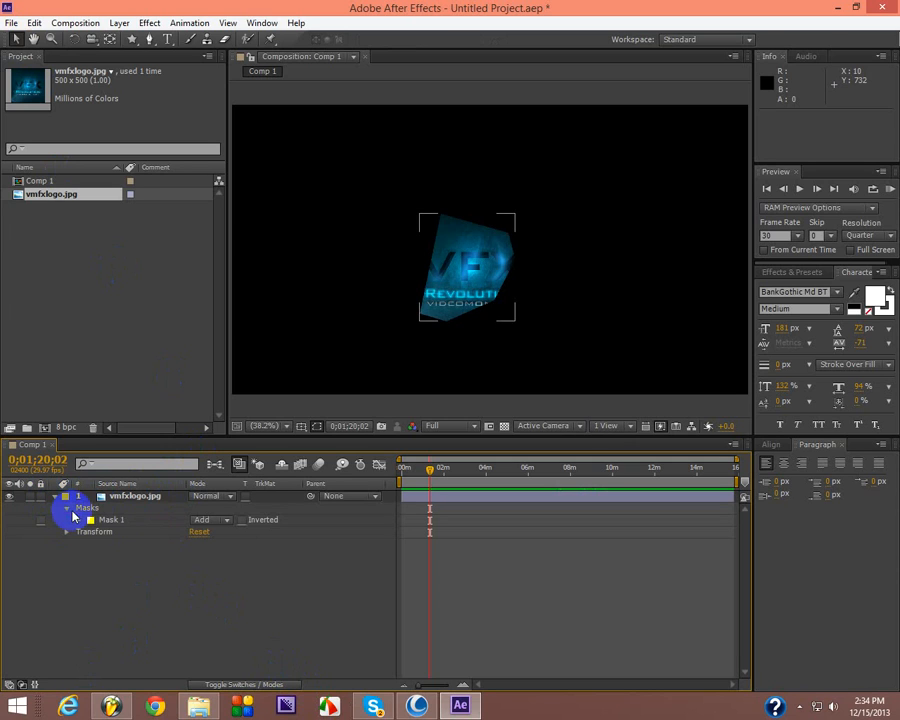
left_click(66, 508)
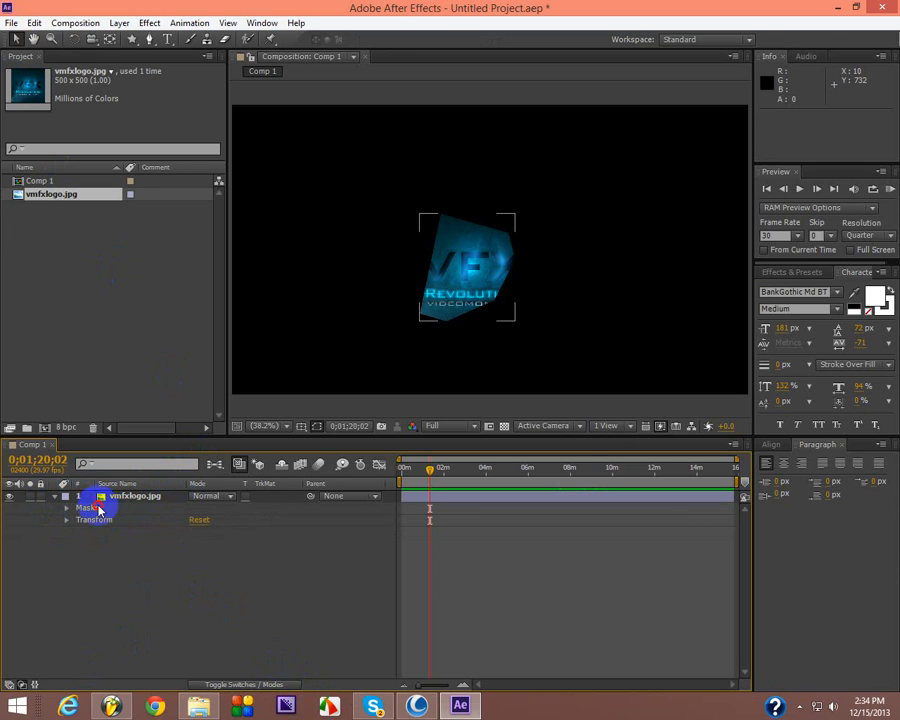
left_click(104, 520)
left_click(66, 508)
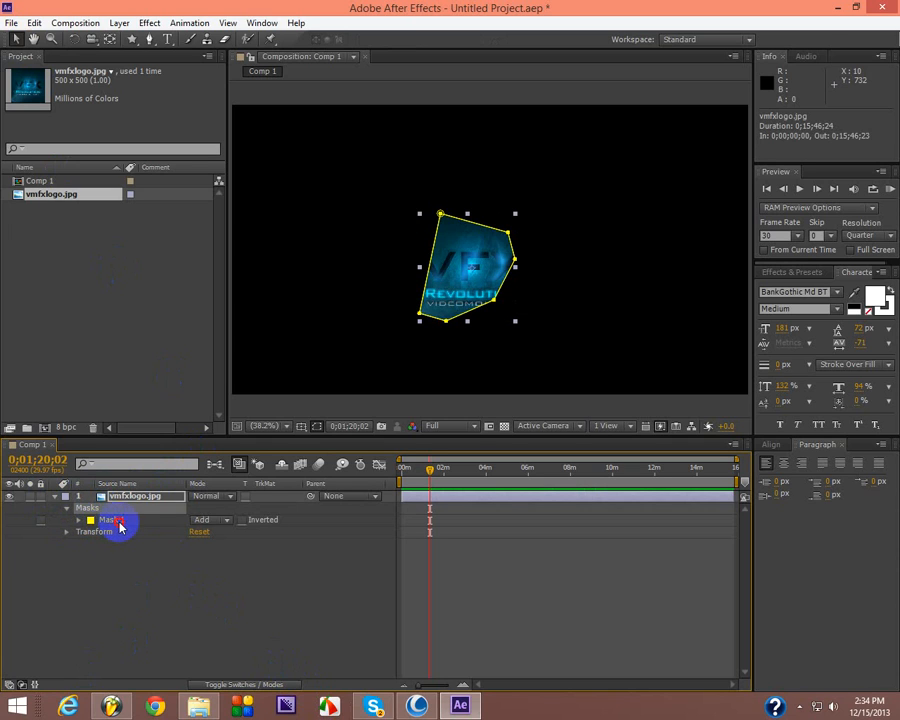
Step: Delete the remaining mask from the vmfxlogo.jpg layer and collapse the layer's properties
left_click(117, 522)
key("Delete")
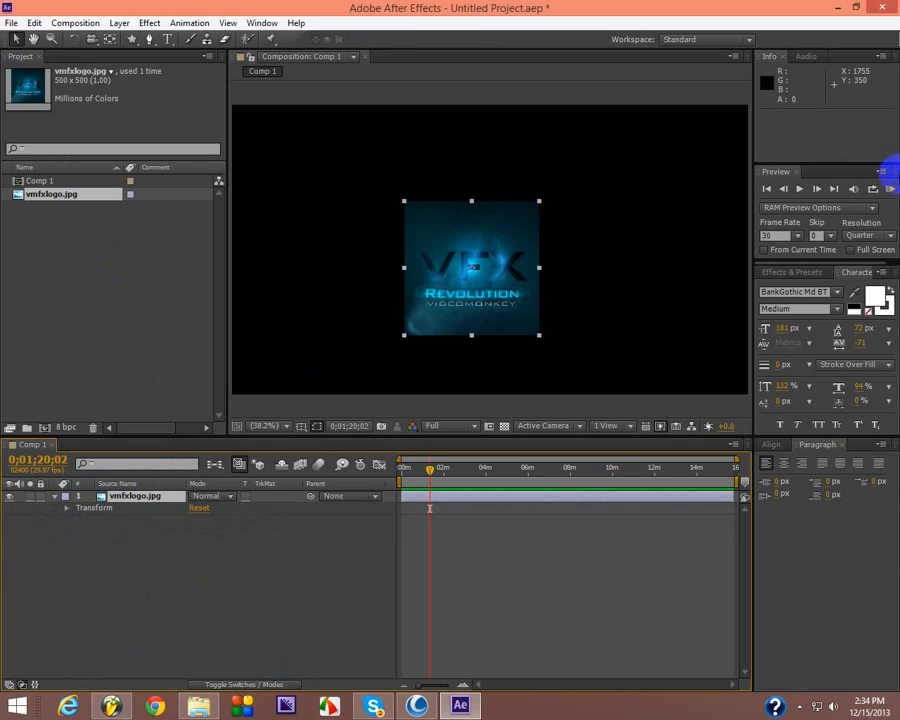
left_click(56, 498)
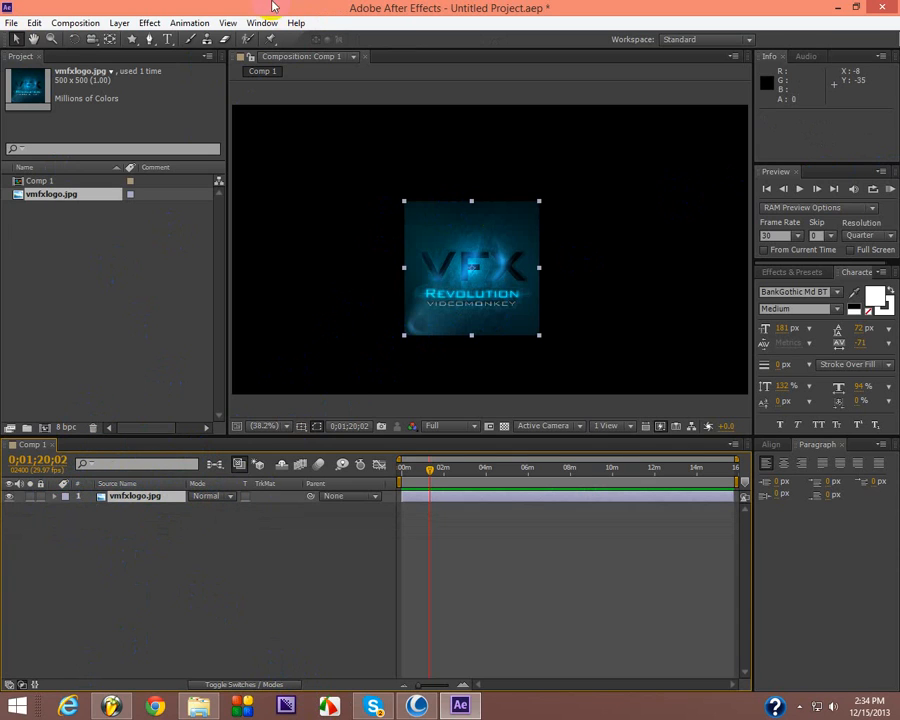
Step: Create a text layer reading "Just text." across the upper part of the logo with the Type tool, and select that layer
left_click(168, 40)
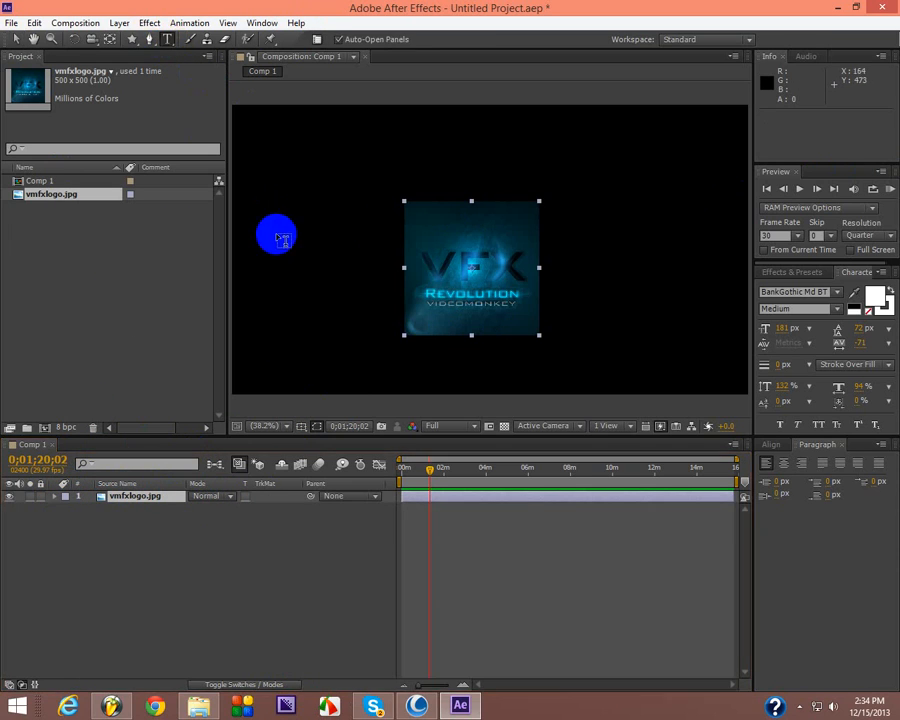
left_click(323, 248)
type("Ju")
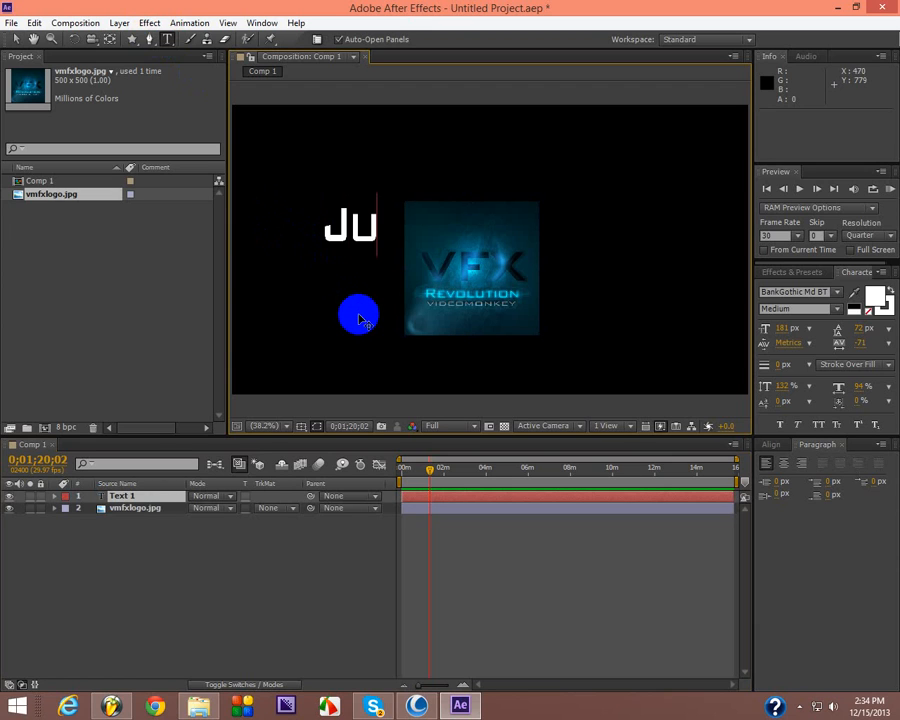
type("st text.")
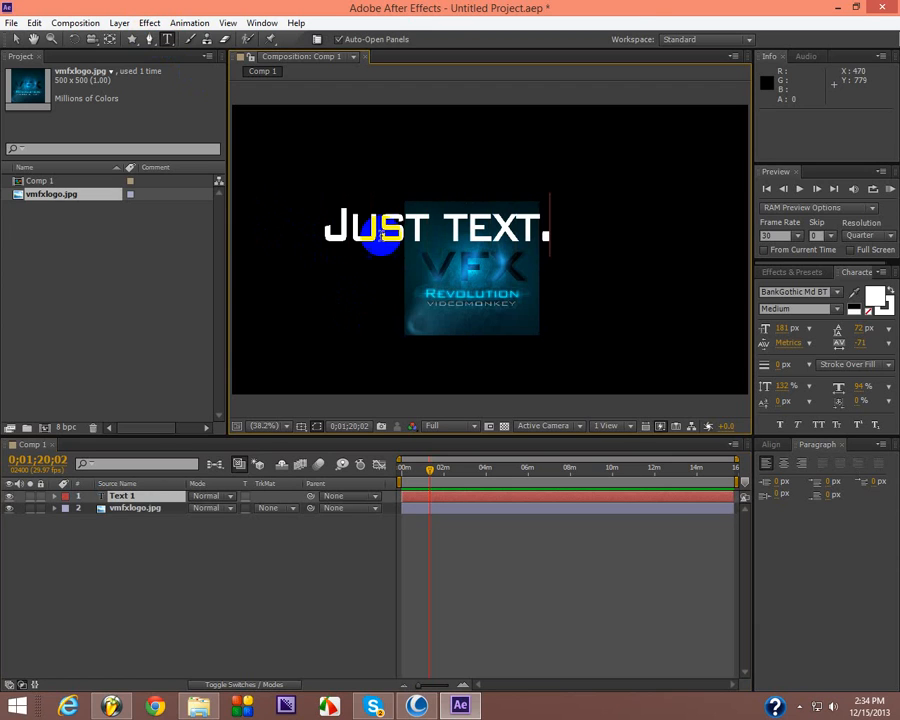
left_click_drag(545, 190, 3, 297)
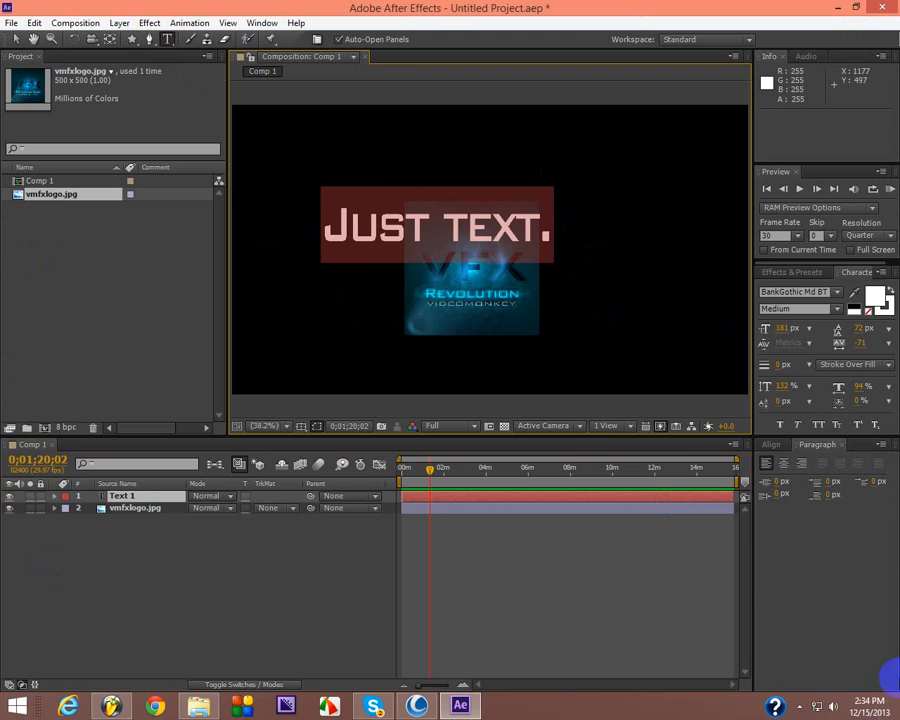
left_click(54, 553)
left_click(126, 498)
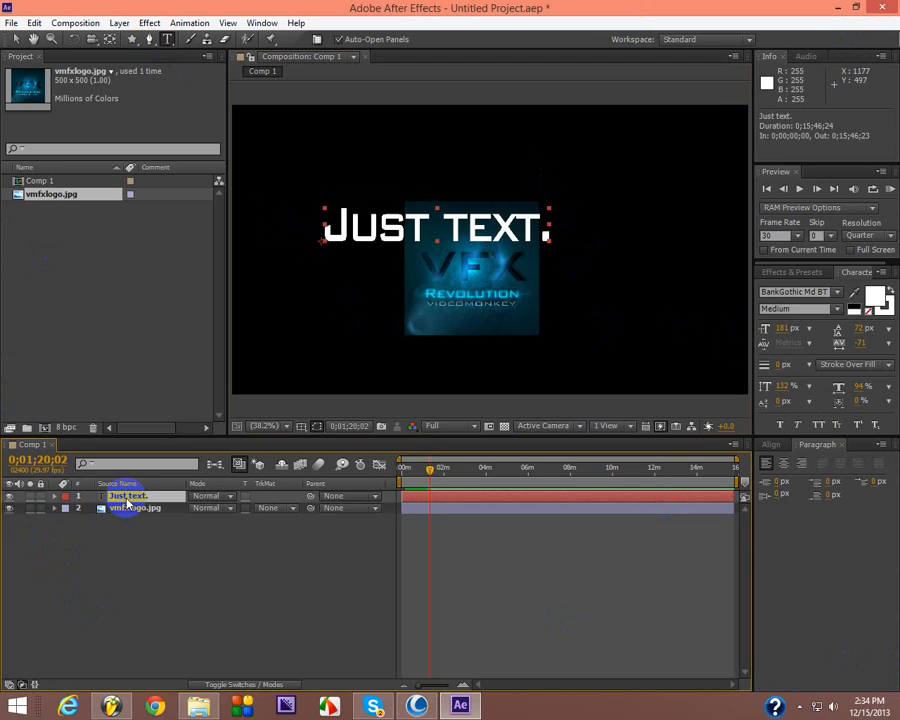
Step: Check the text's font and style choices, try a stroke width of 13 px on it, and undo that change
left_click(840, 292)
left_click(838, 292)
left_click(836, 310)
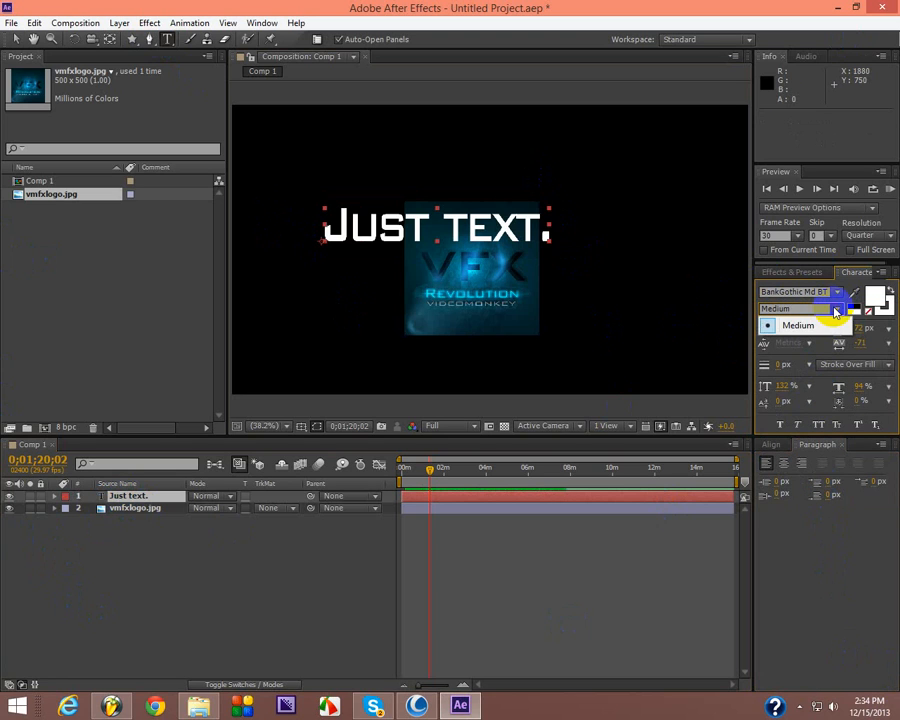
left_click(783, 368)
left_click_drag(783, 368, 793, 370)
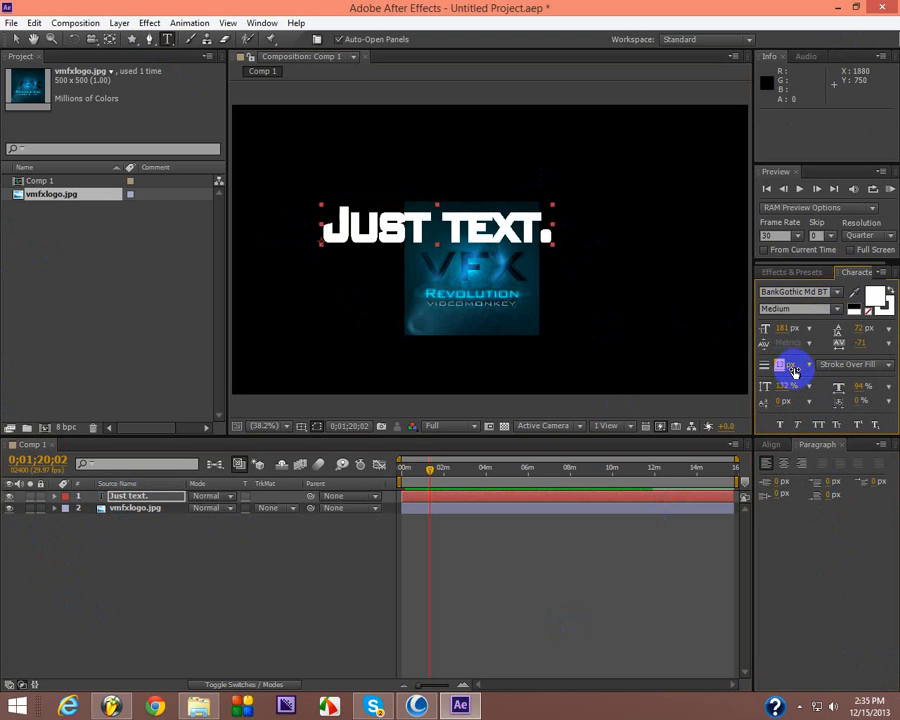
key("ctrl+z")
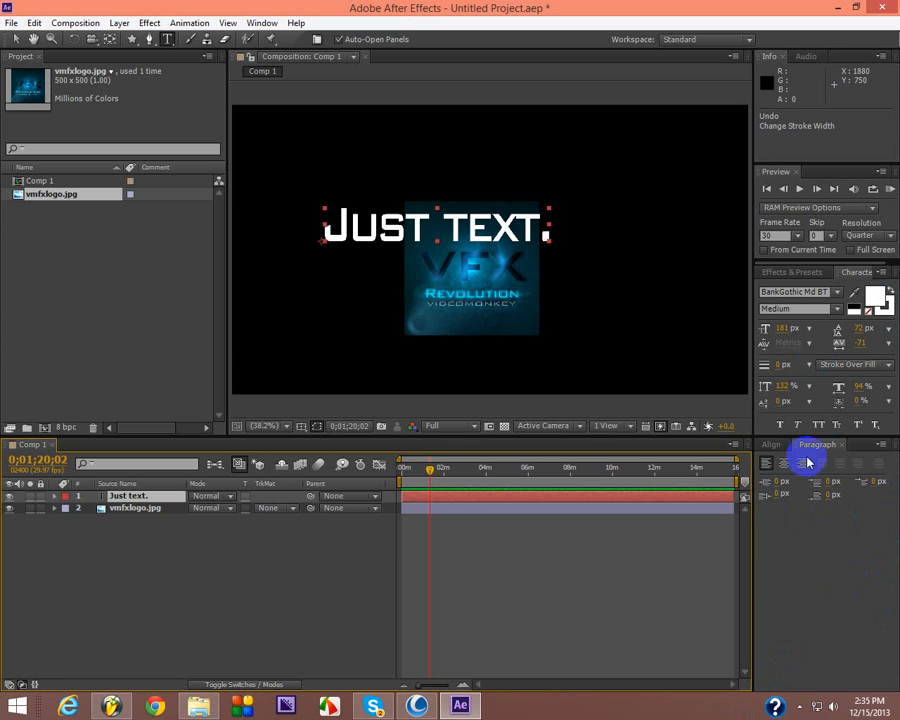
Step: Open the text's fill colour picker and cancel it, and delete the "Just text." layer
left_click(889, 294)
left_click(878, 297)
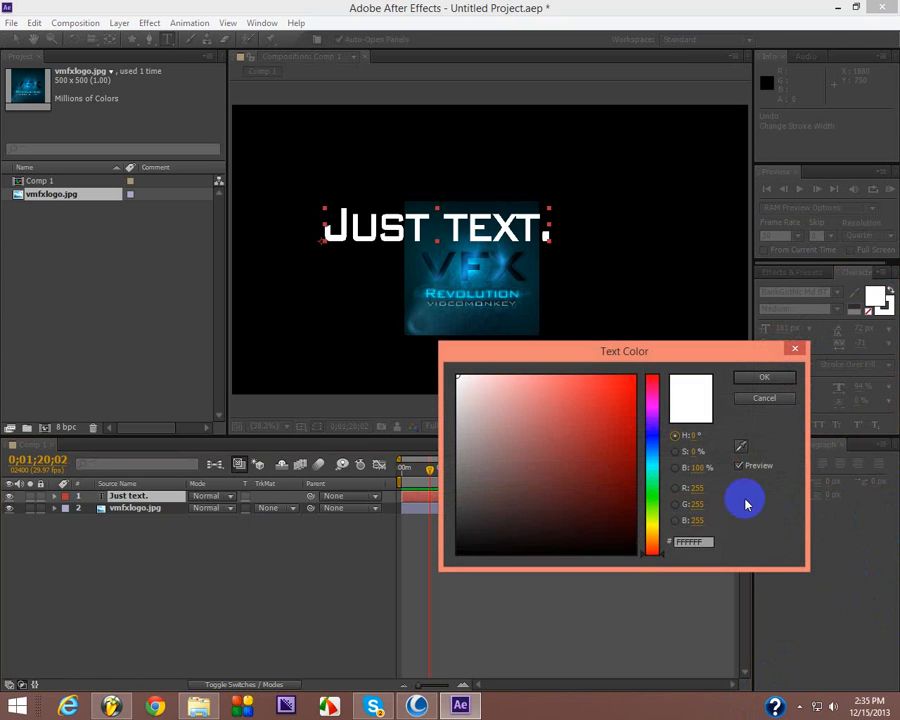
left_click(762, 399)
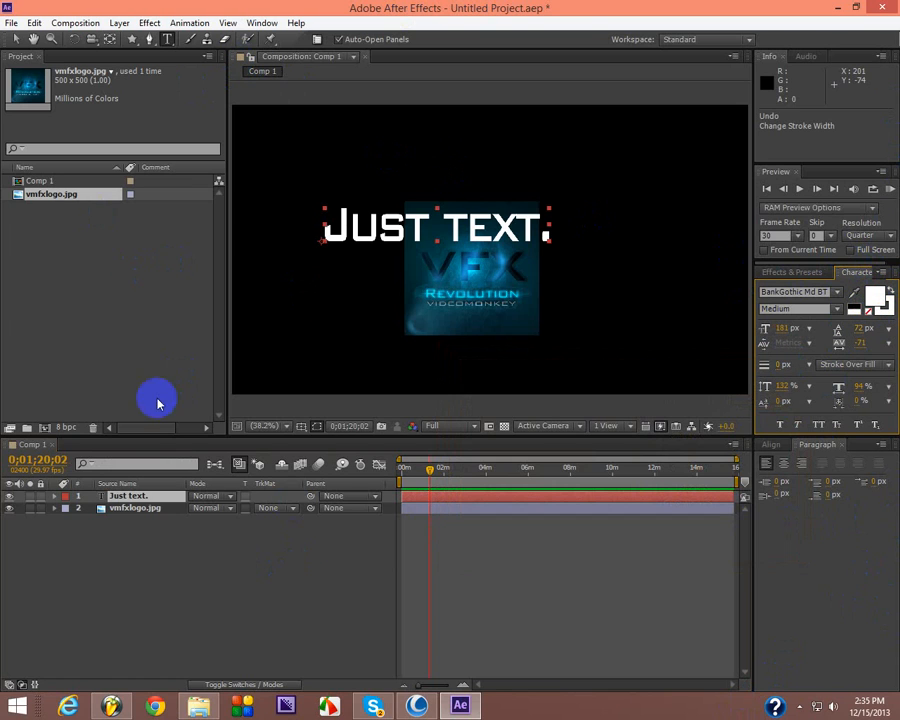
left_click(176, 492)
key("Delete")
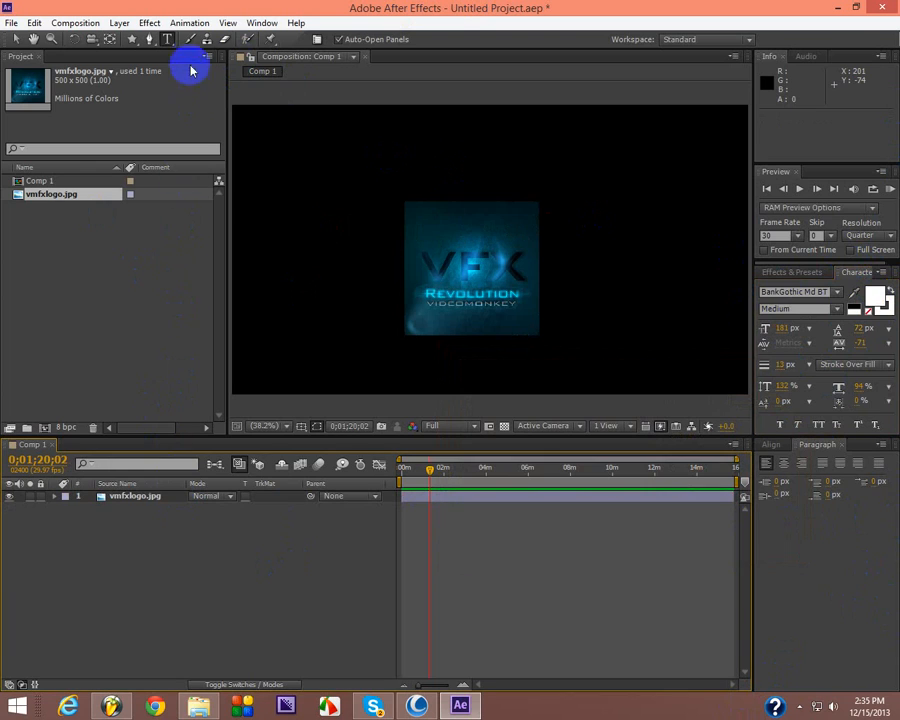
Step: Activate the Eraser tool, select the vmfxlogo.jpg layer, and close the Brushes panel
left_click(208, 40)
left_click(223, 40)
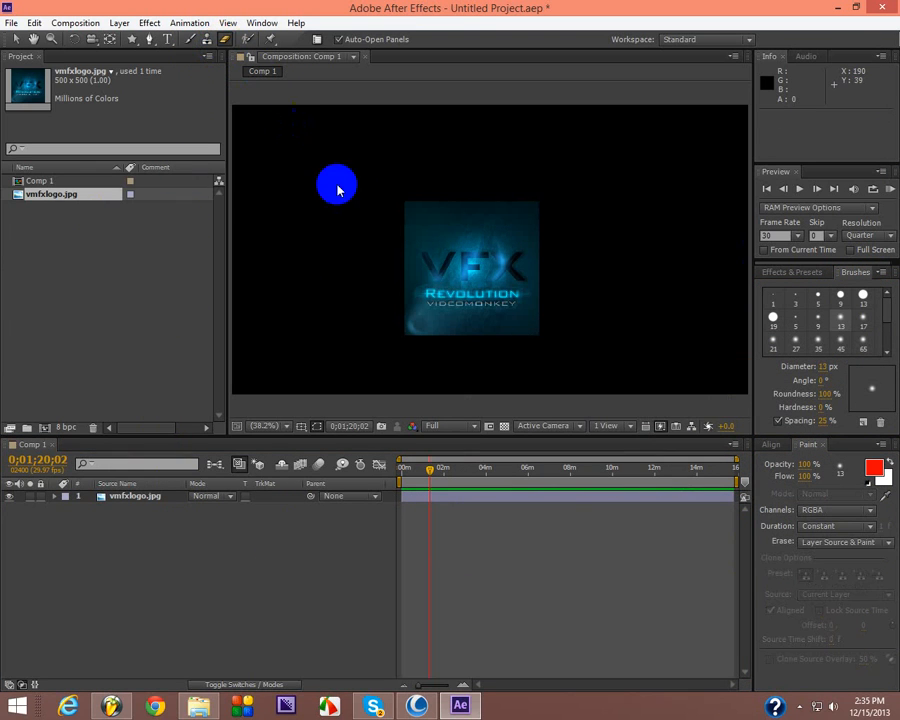
left_click(155, 498)
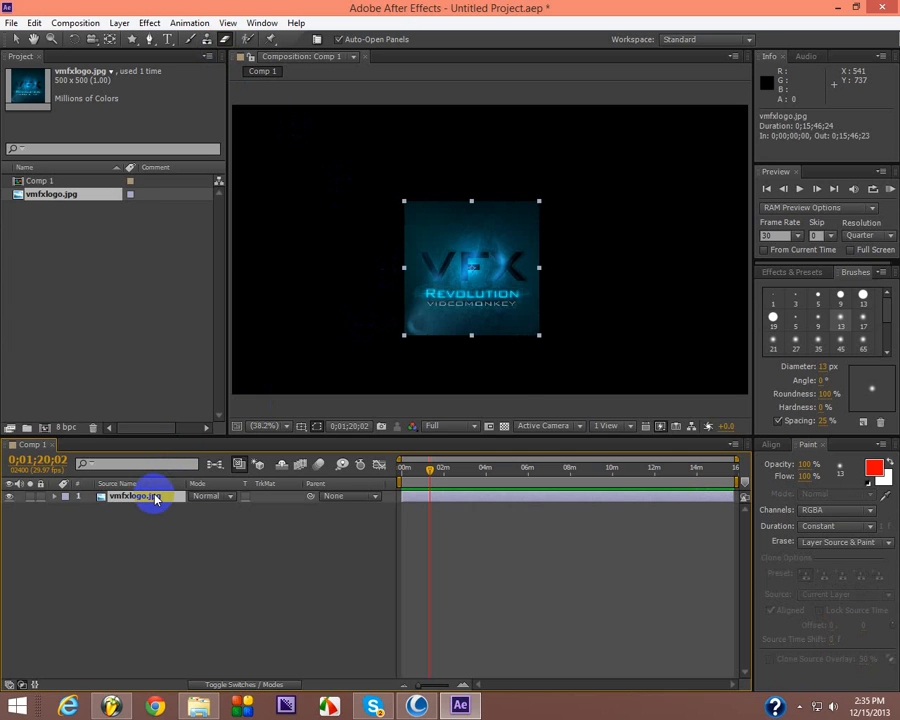
left_click(845, 276)
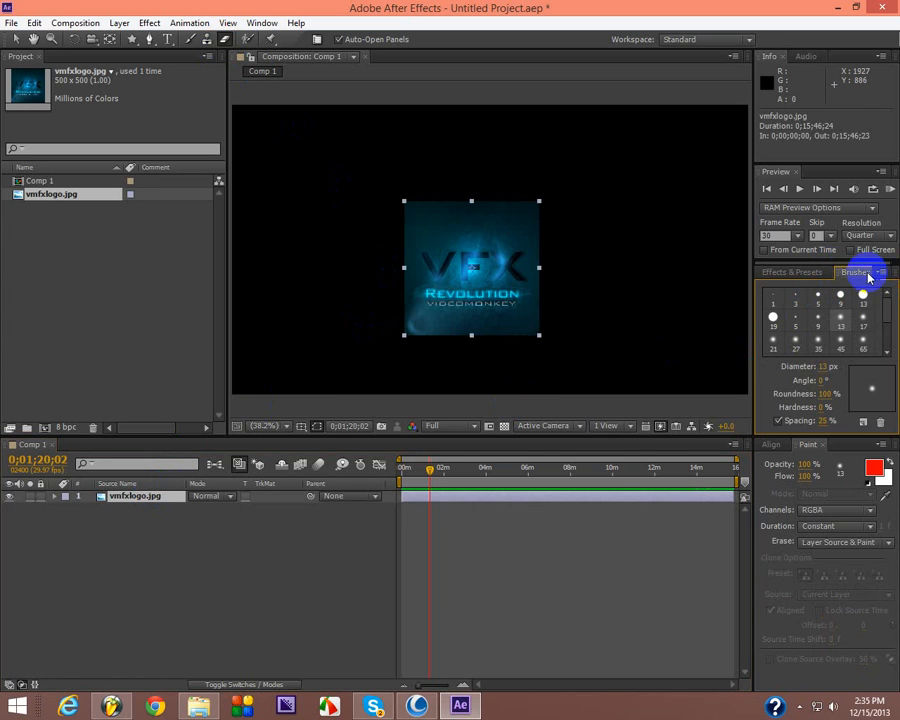
left_click_drag(880, 261, 880, 264)
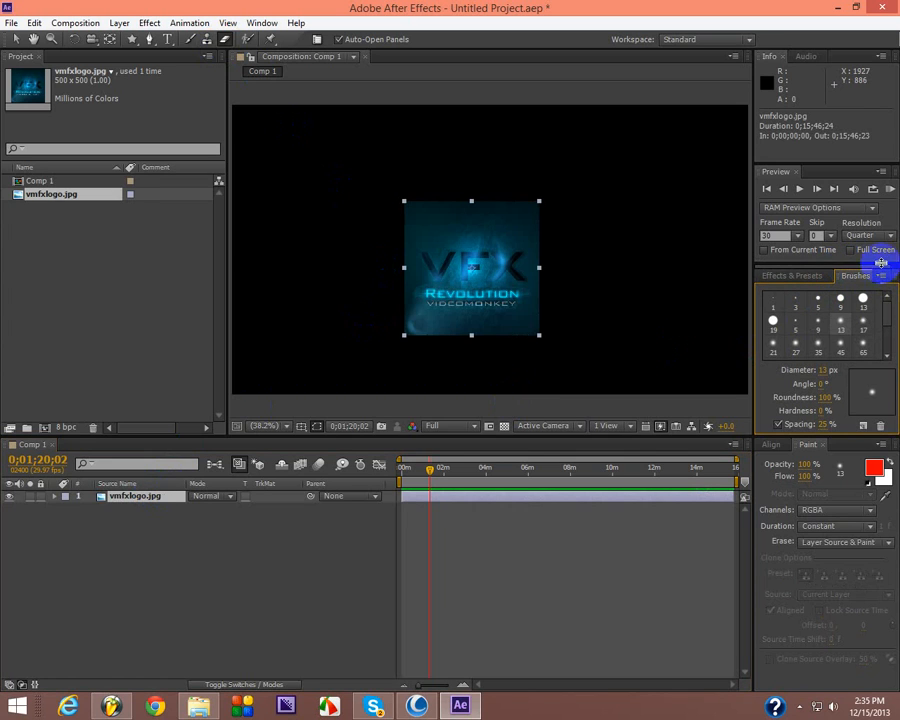
left_click(883, 268)
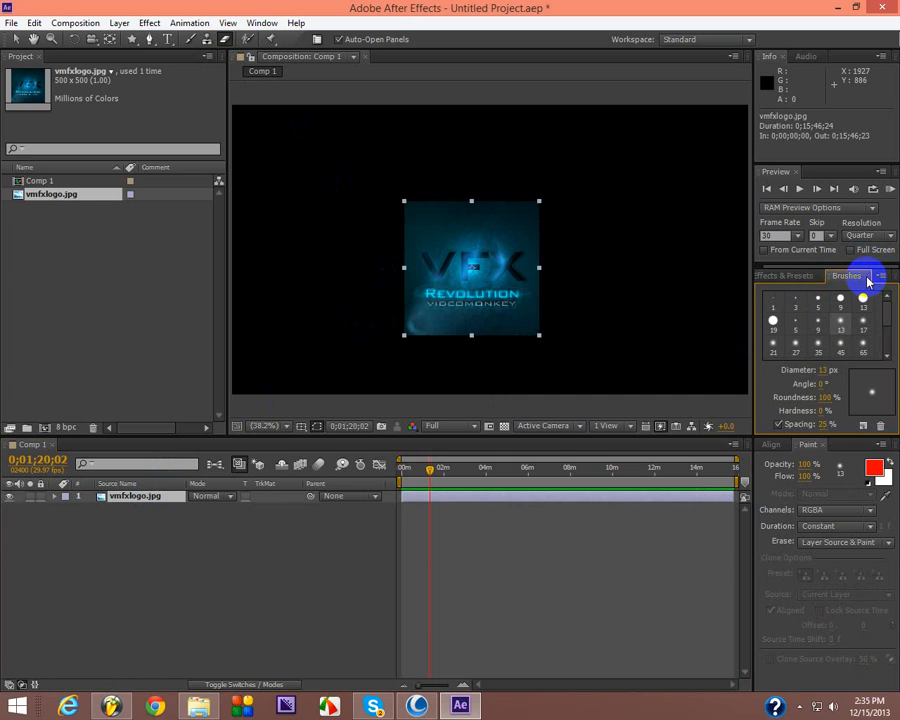
left_click(867, 277)
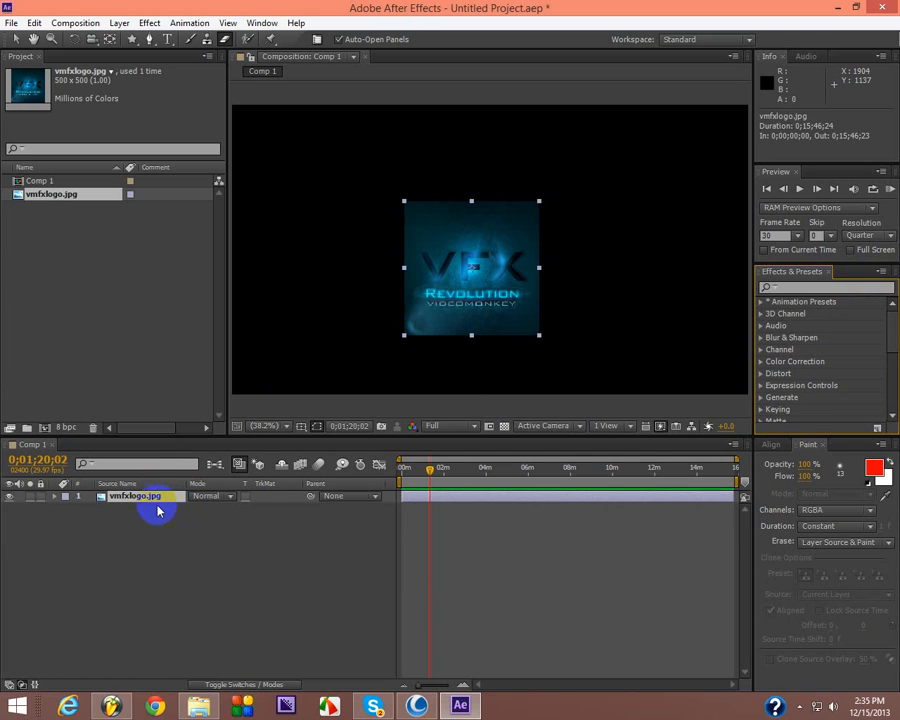
Step: Expand the vmfxlogo.jpg layer's Transform properties, raise the logo to a vertical position of 470, and collapse the Transform group
left_click(54, 497)
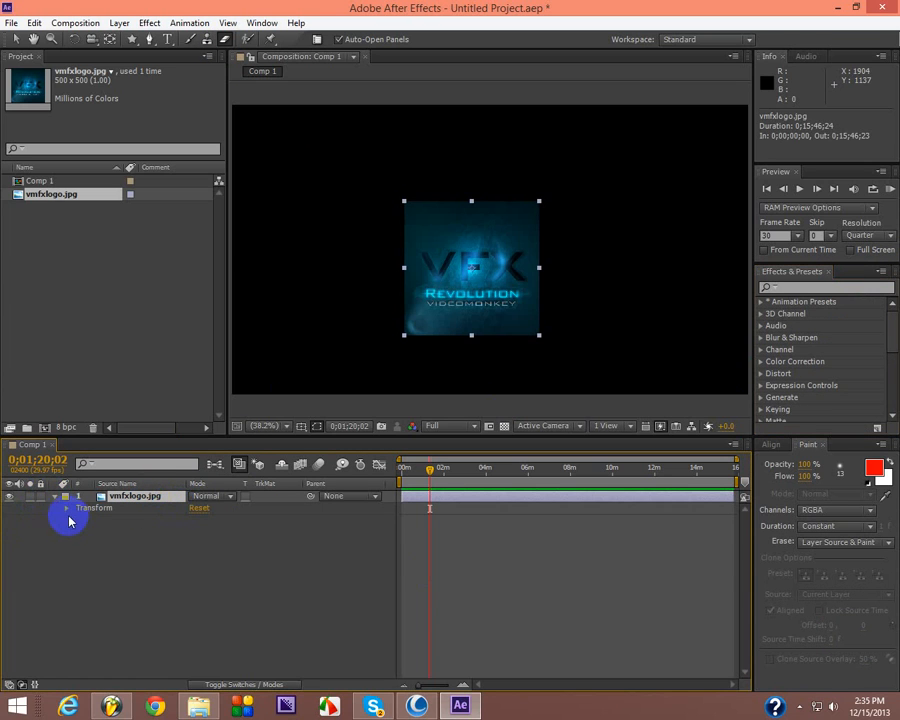
left_click(69, 512)
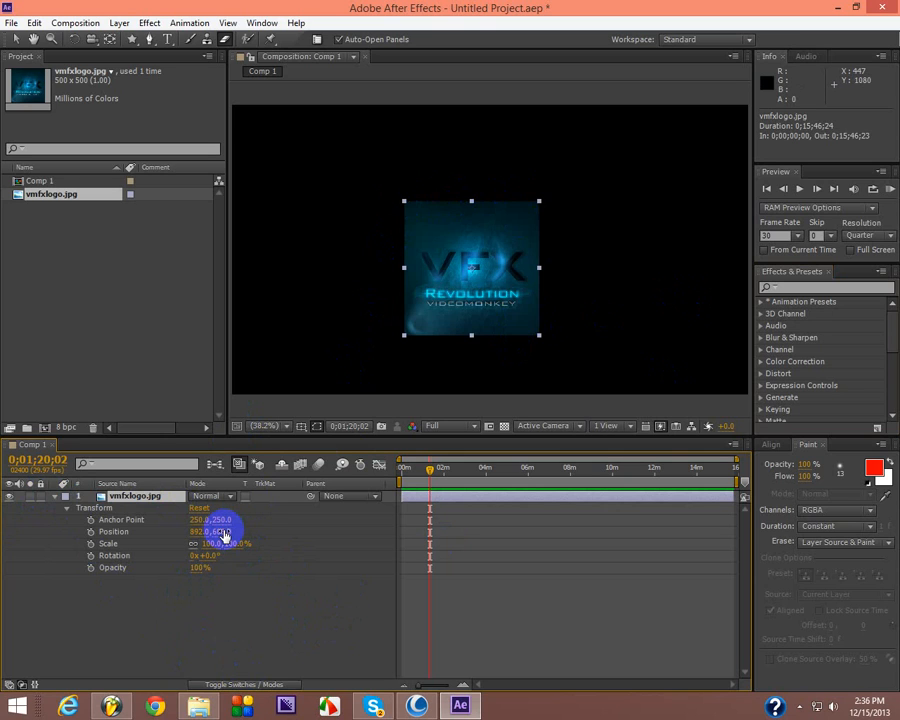
left_click_drag(225, 537, 36, 643)
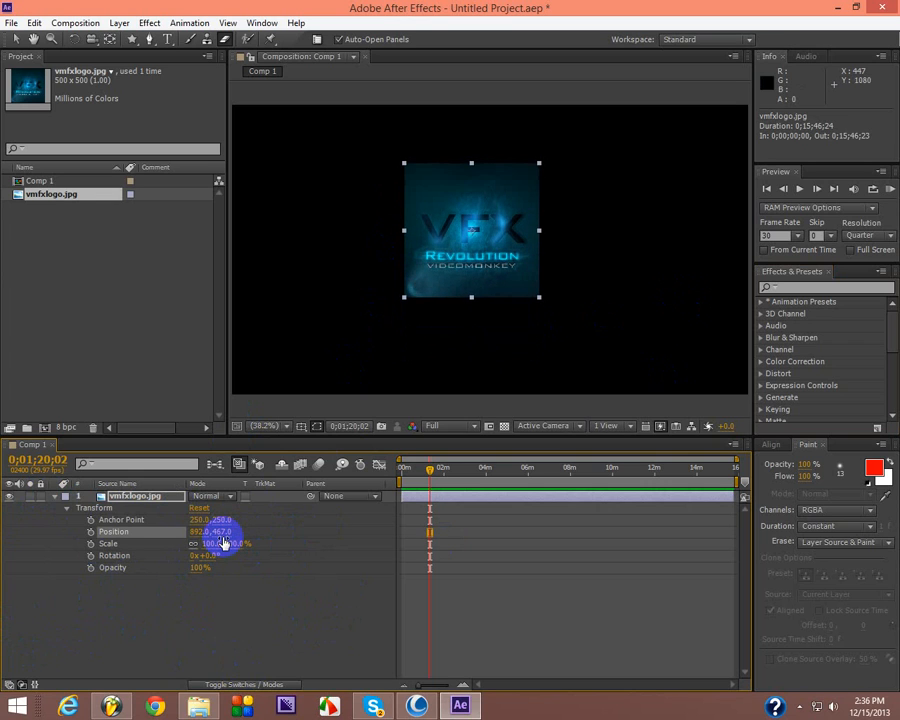
left_click_drag(215, 537, 65, 515)
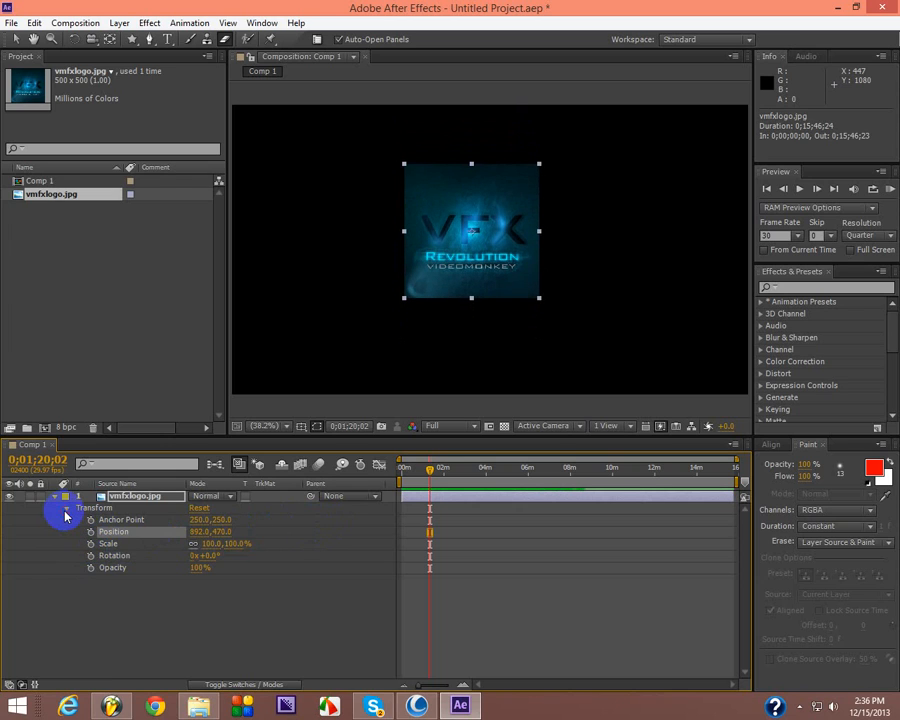
left_click(65, 511)
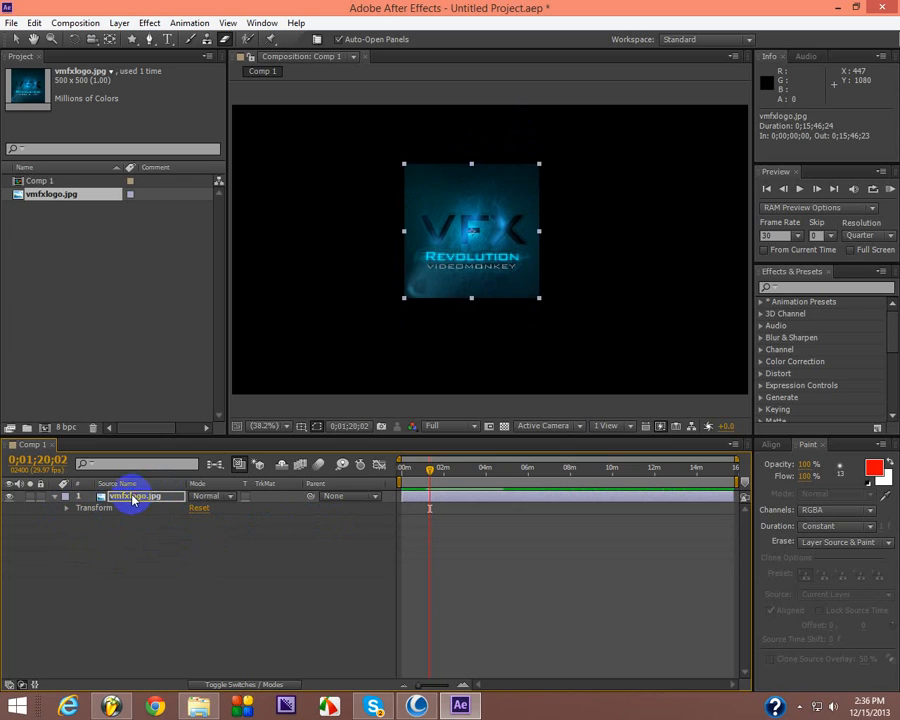
Step: Reopen the vmfxlogo.jpg layer's Transform group and lower the logo to a vertical position of 685
left_click(67, 504)
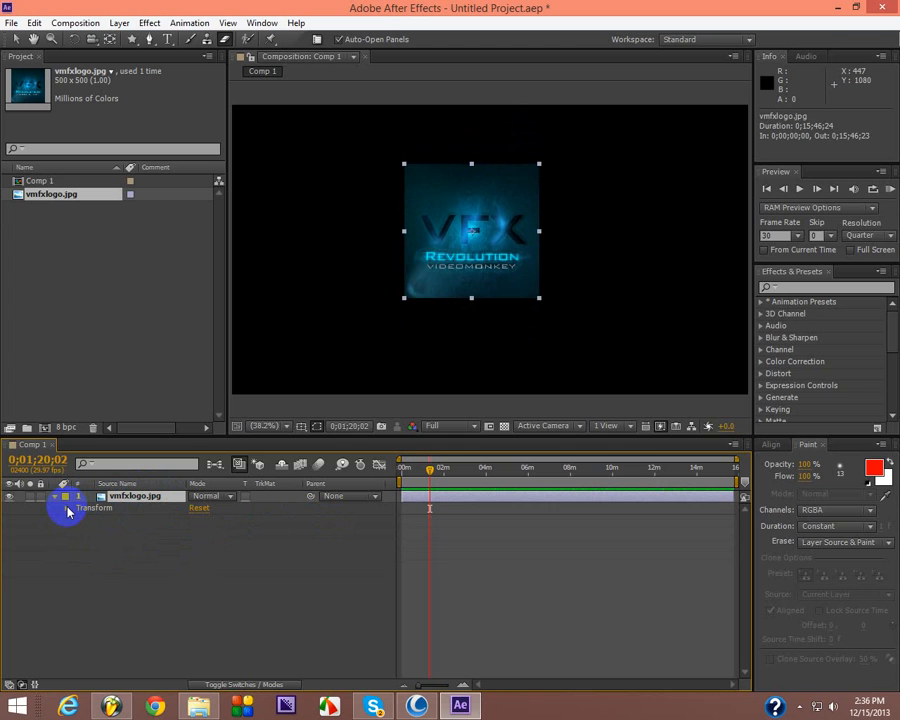
left_click(67, 509)
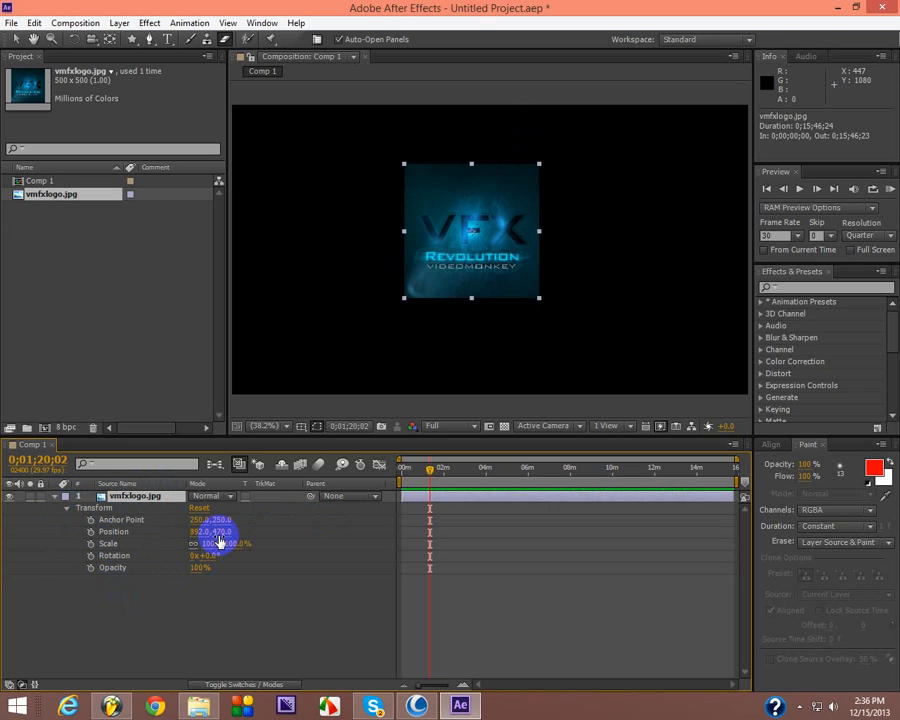
left_click_drag(218, 538, 348, 554)
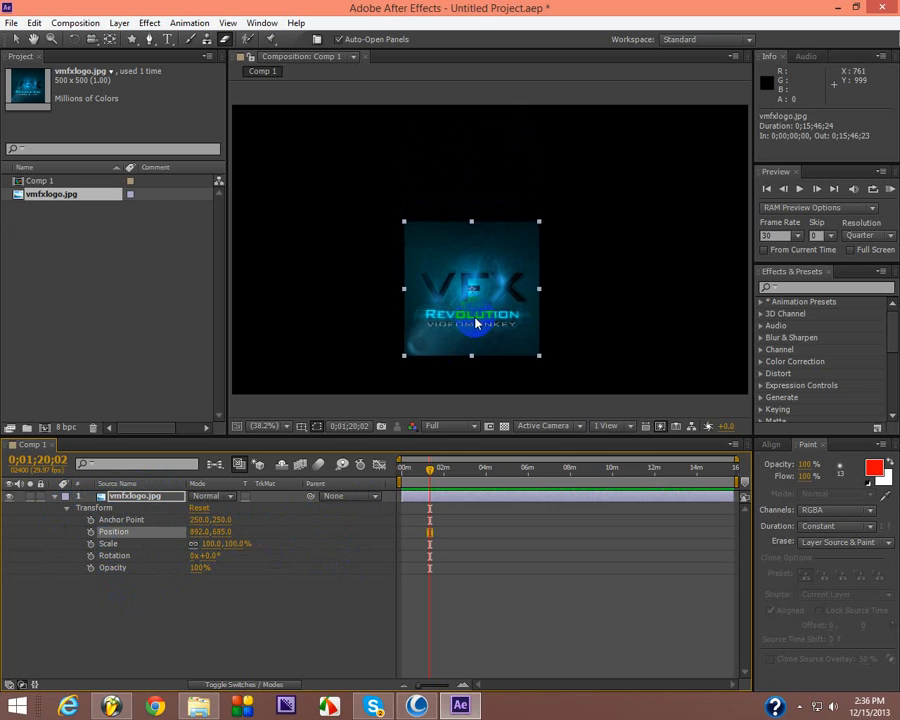
Step: With the Selection tool, move the logo to about 866, 769; also try a move to about 1088, 518 and undo it
left_click(535, 258)
left_click(560, 399)
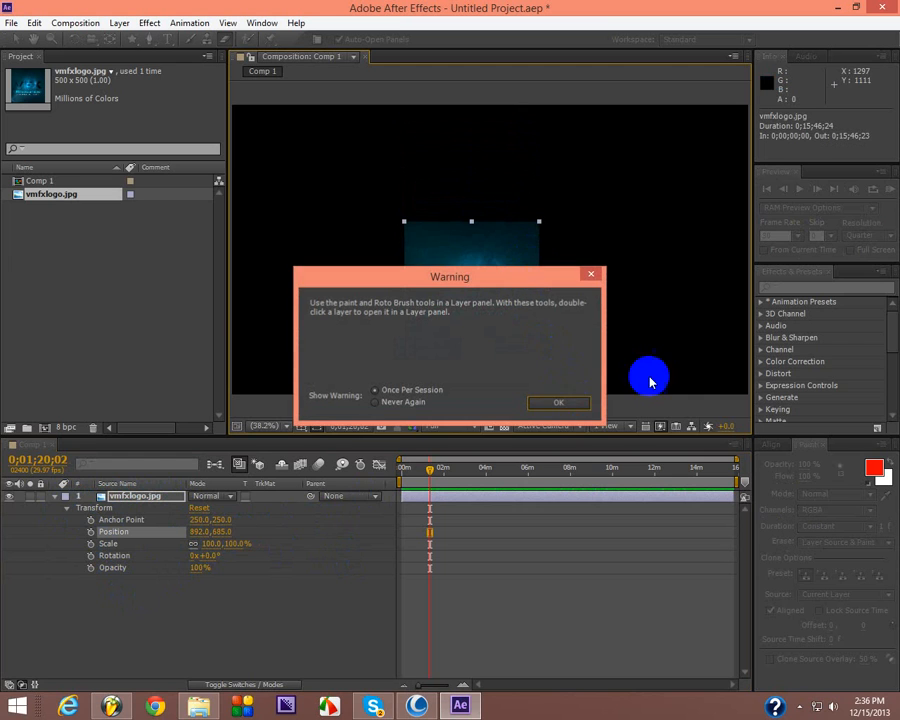
left_click(15, 39)
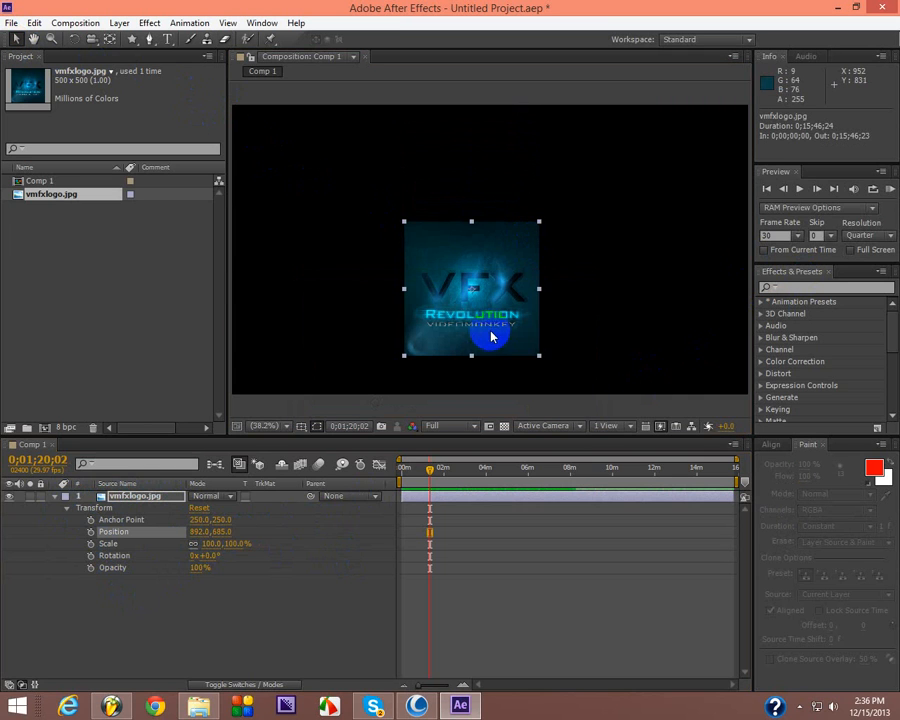
left_click_drag(493, 316, 417, 397)
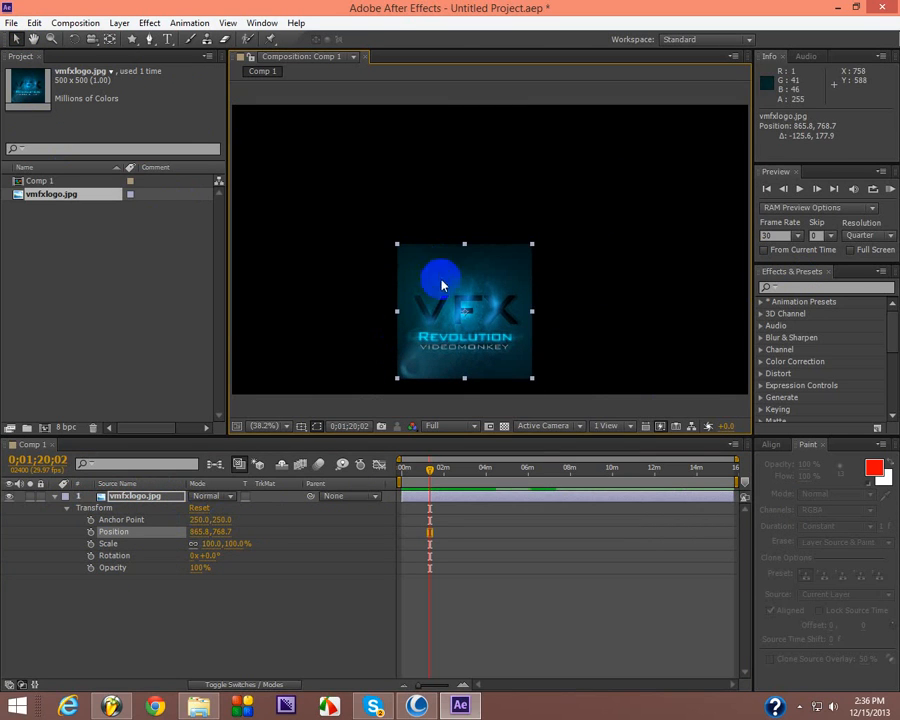
left_click_drag(490, 290, 551, 223)
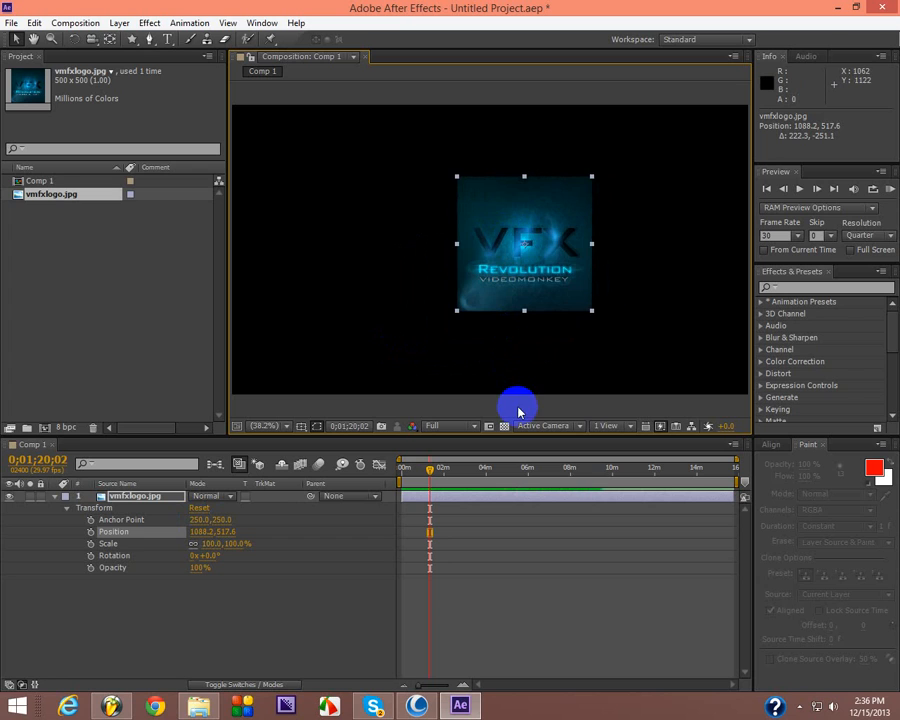
key("ctrl+z")
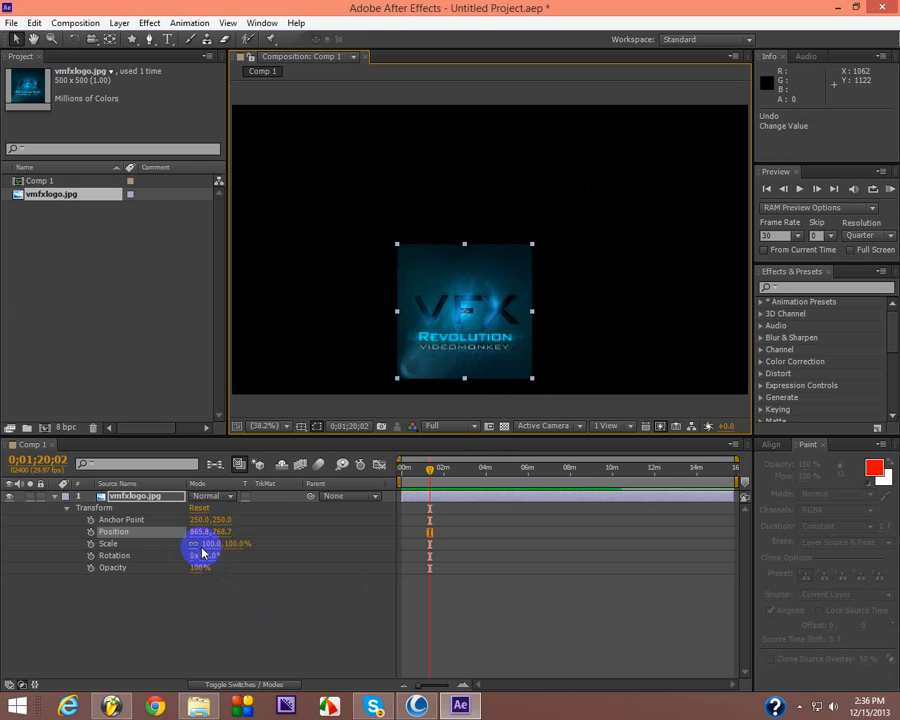
Step: Scale the logo uniformly to 163% and move it back up to about 918, 554 in the composition
left_click_drag(237, 547, 362, 625)
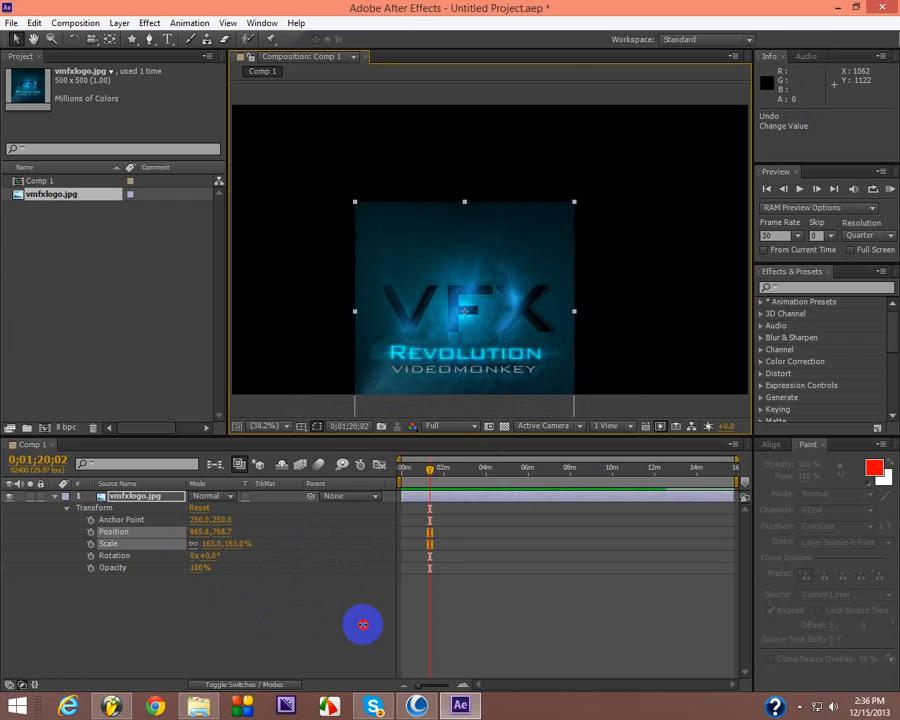
left_click_drag(457, 263, 474, 207)
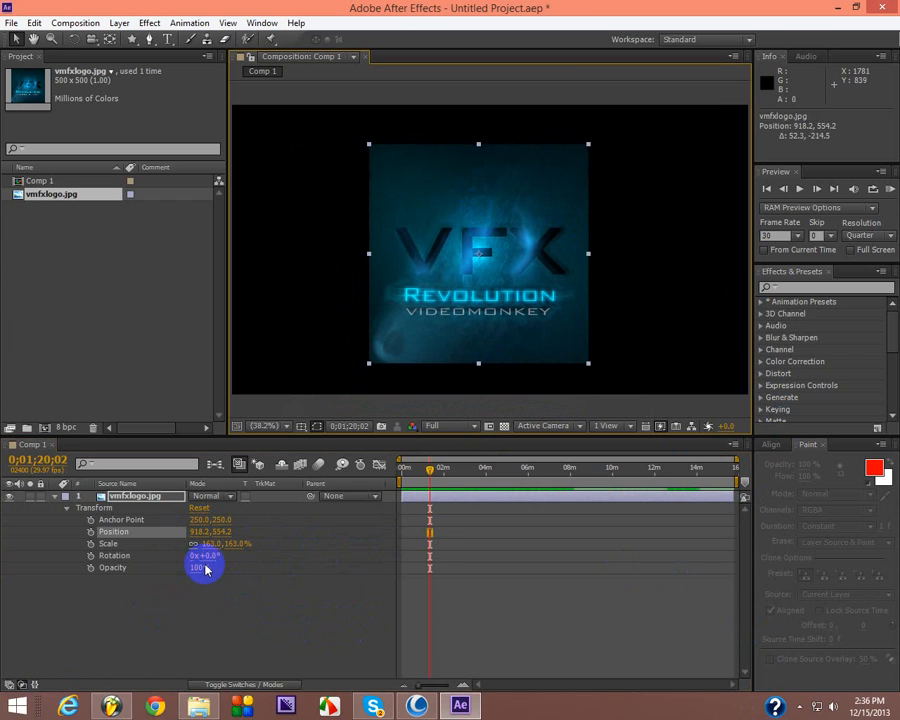
Step: Rotate the logo counterclockwise to slightly past a quarter turn using its Rotation property
left_click_drag(225, 556, 203, 560)
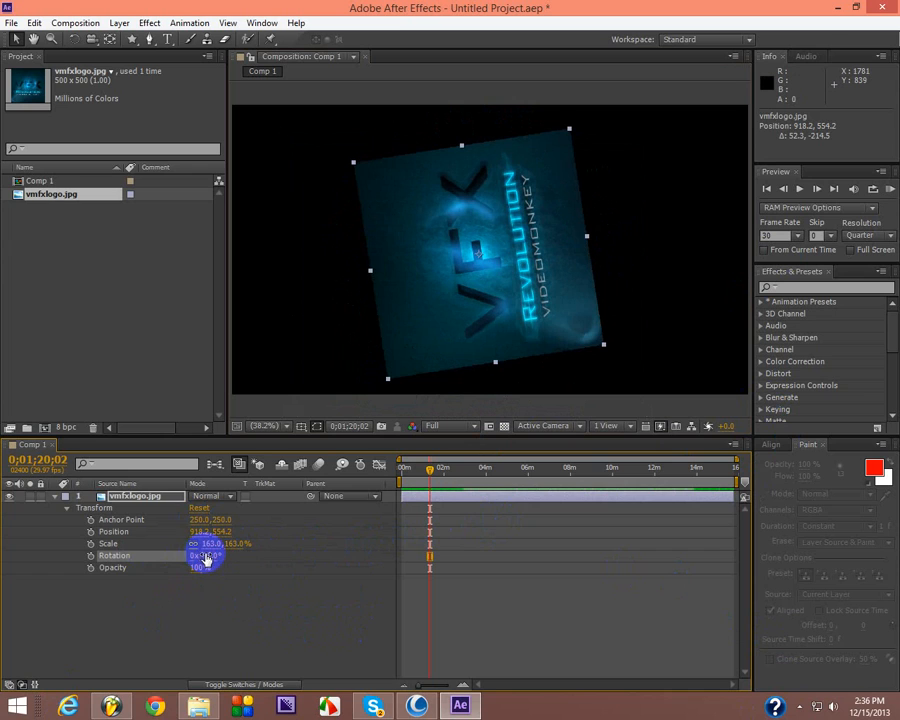
Step: Set the logo's rotation to 0°; also try a rotation of 159° and undo it
left_click(206, 559)
type("0")
left_click(237, 615)
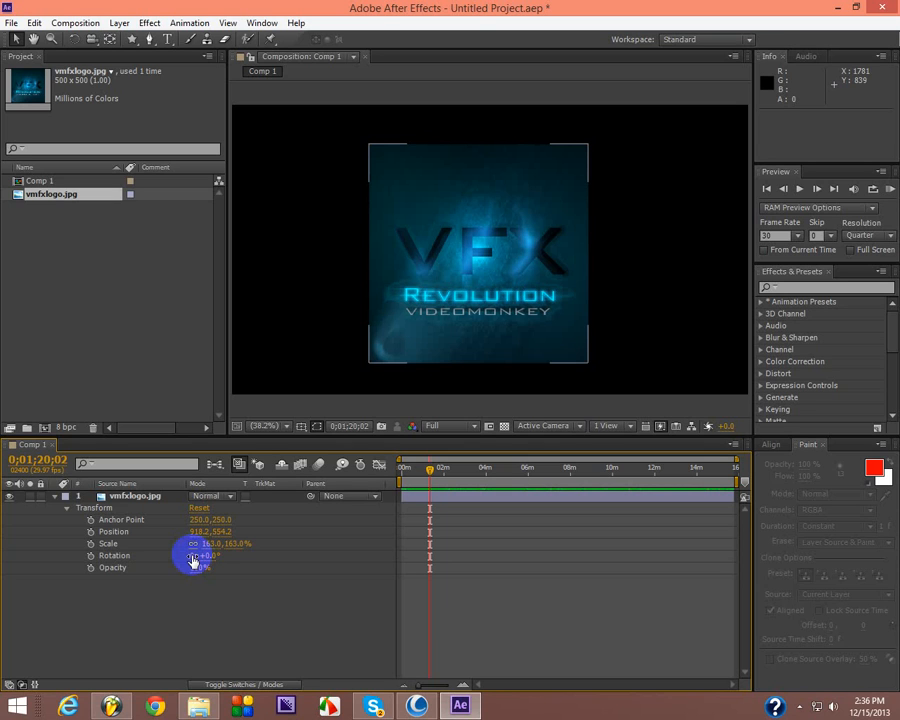
left_click_drag(204, 562, 332, 571)
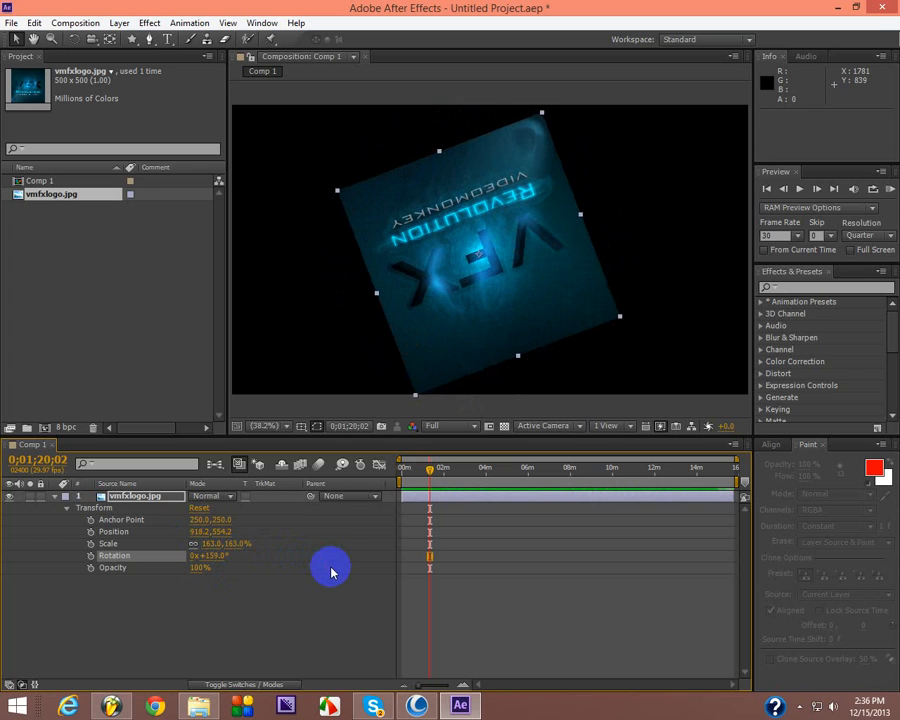
key("ctrl+z")
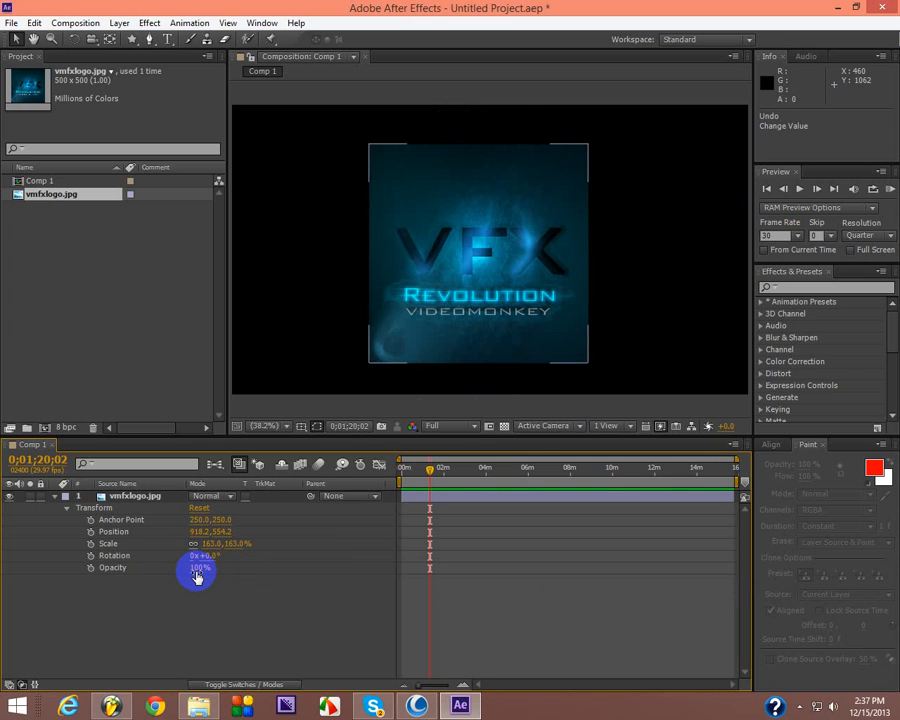
Step: Lower the logo's opacity to 0% and raise it back to 100%
left_click(197, 570)
left_click(192, 715)
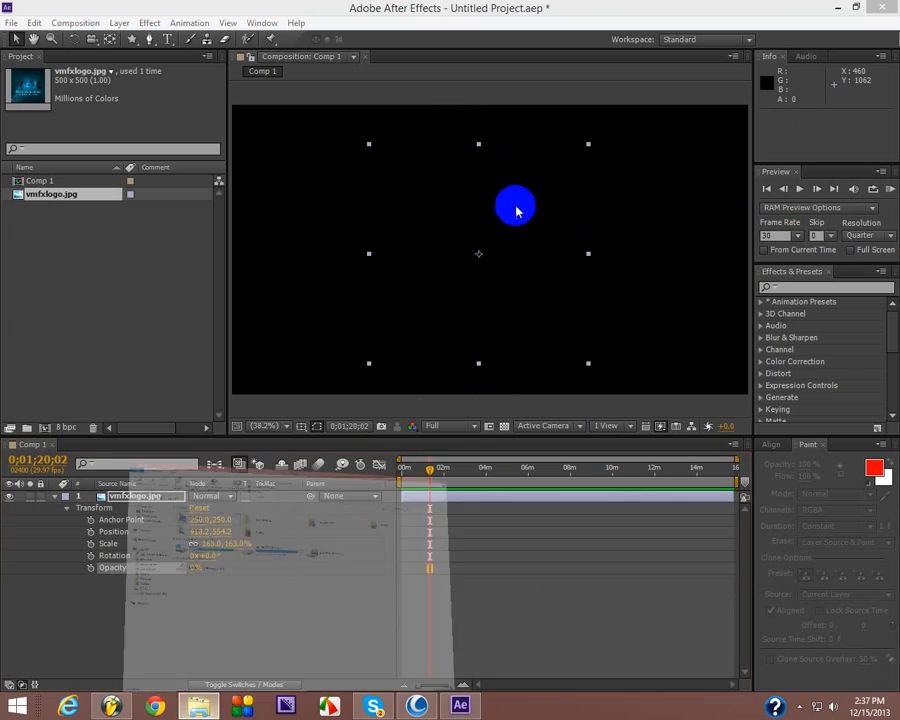
left_click(879, 7)
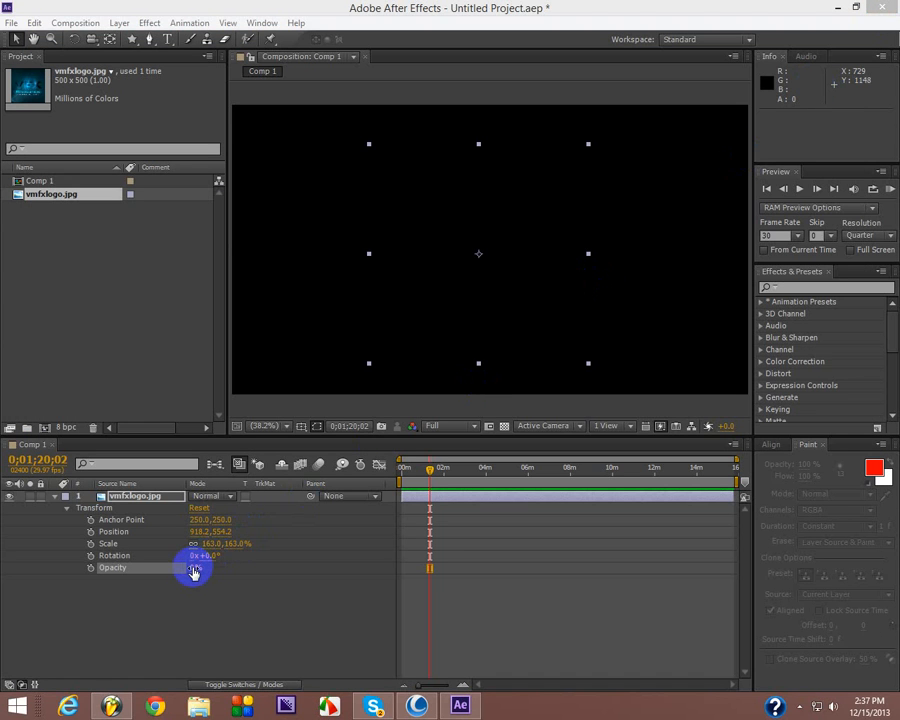
left_click_drag(198, 575, 812, 510)
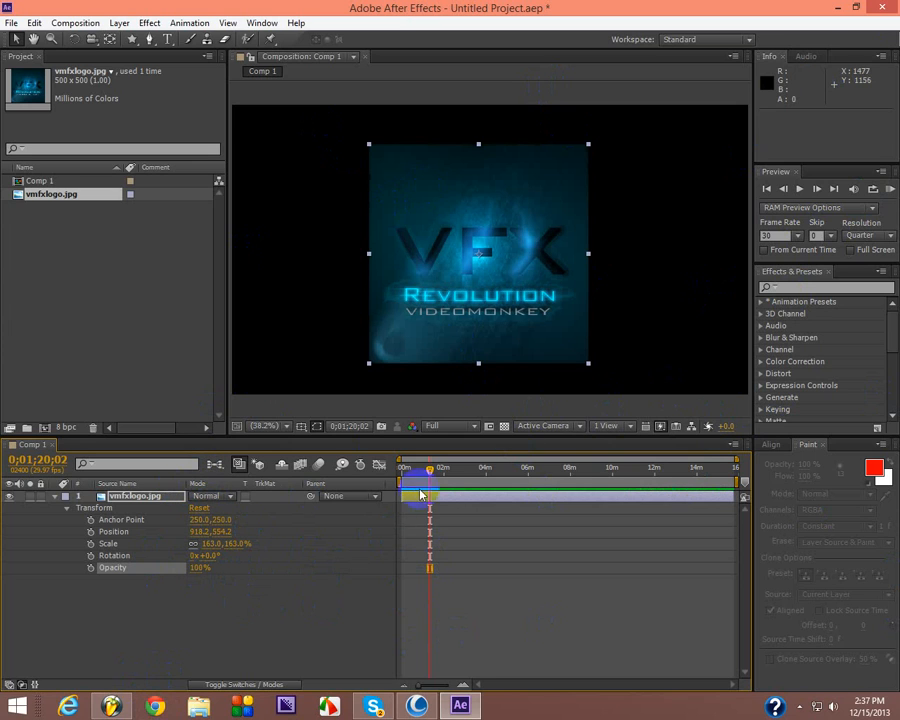
Step: Move the logo's anchor point to 250, 496 at its lower edge and reposition the logo to about 887, 811
left_click(144, 536)
left_click(153, 553)
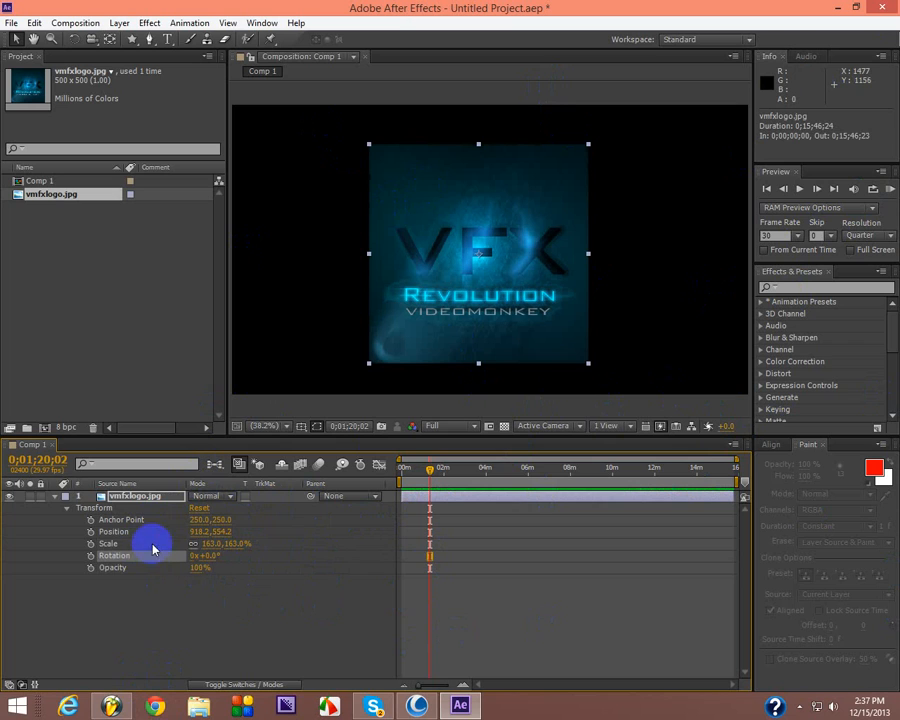
left_click_drag(217, 520, 492, 426)
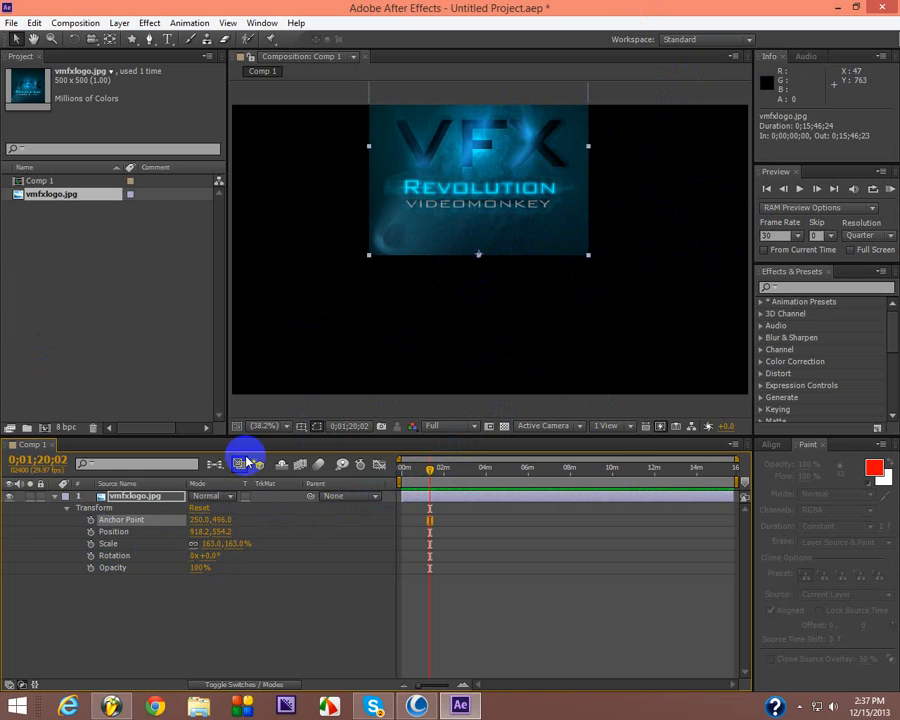
left_click_drag(460, 181, 449, 236)
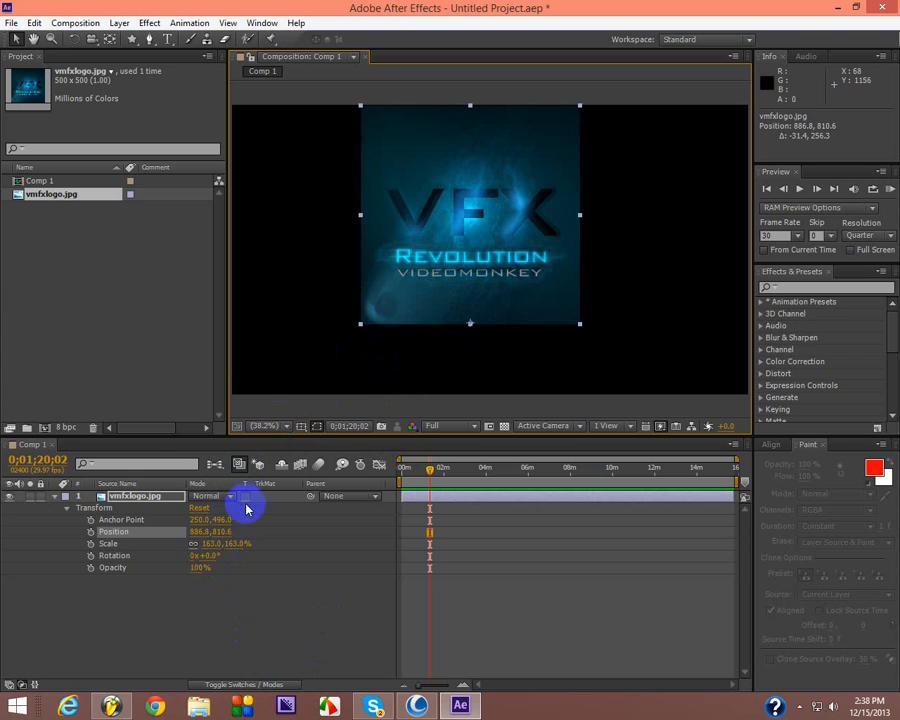
Step: Rotate the logo to 343° around its lower-edge anchor point, and undo the rotation, position and anchor point changes
left_click_drag(213, 561, 454, 554)
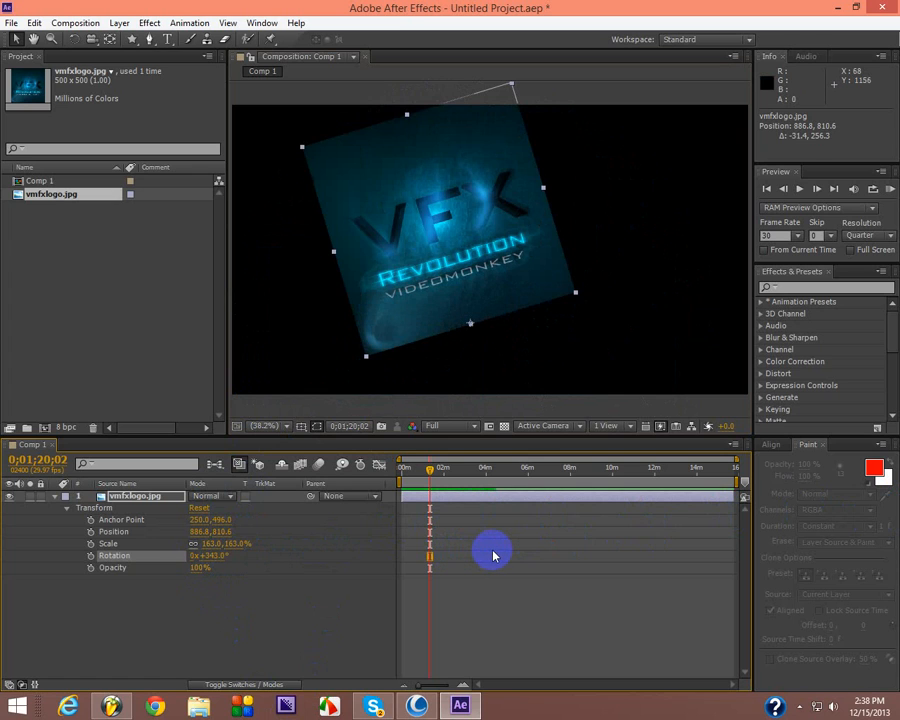
key("ctrl+z")
key("ctrl+z")
key("ctrl+z")
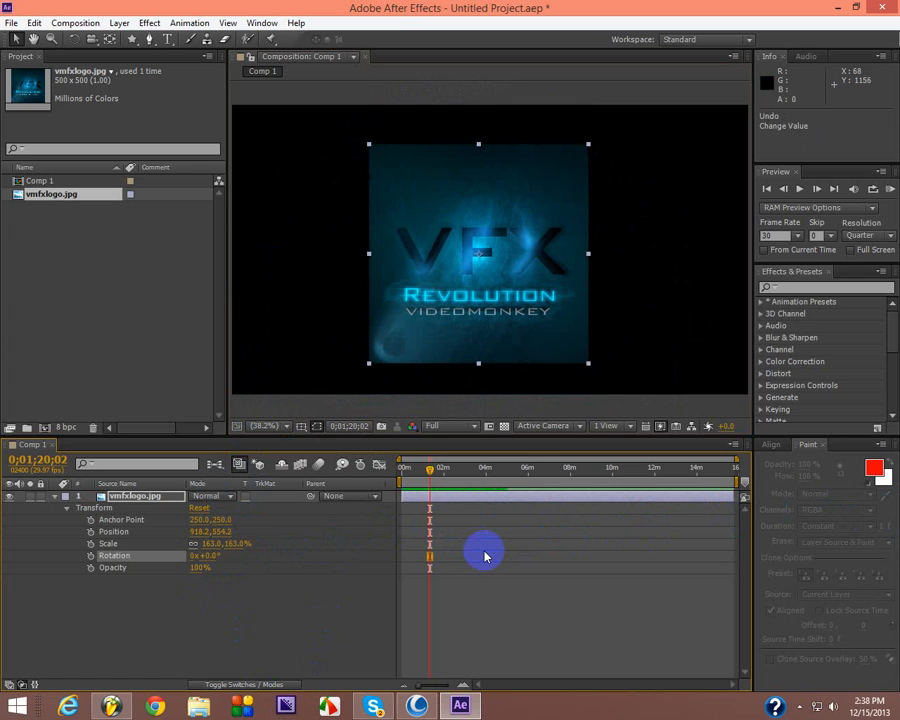
Step: Try rotating the logo around its centre and around an anchor point at 250, 413, and undo these changes
left_click_drag(215, 558, 432, 322)
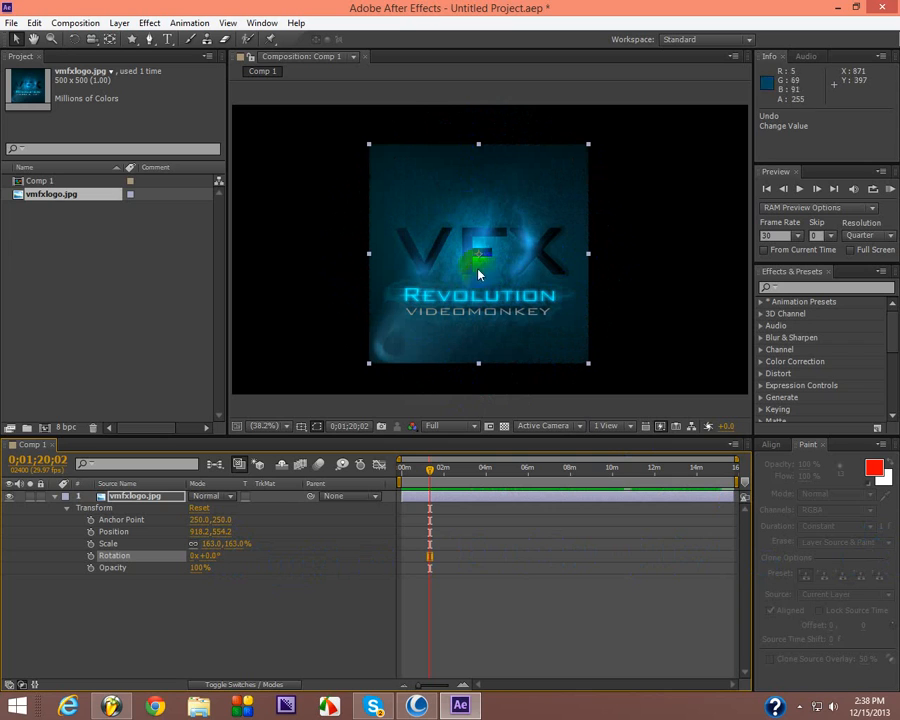
left_click_drag(221, 520, 453, 401)
left_click_drag(215, 557, 890, 622)
key("ctrl+z")
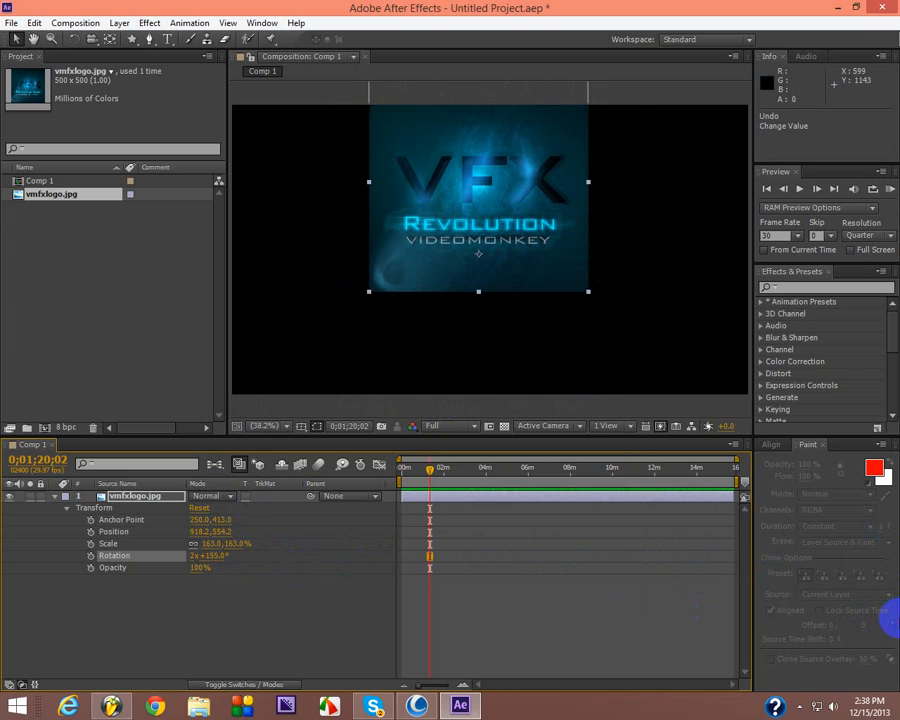
key("ctrl+z")
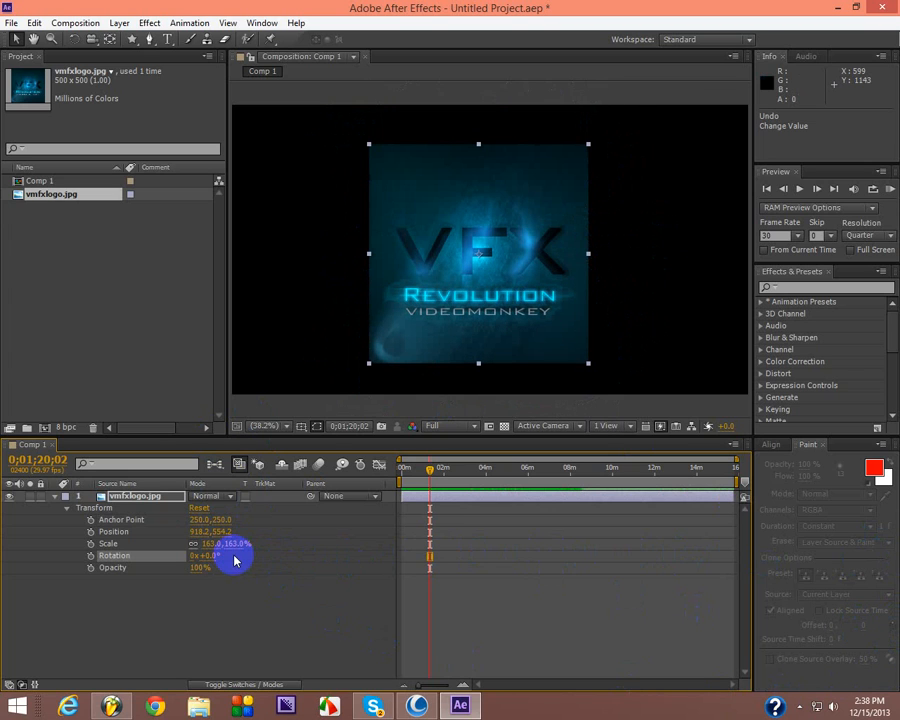